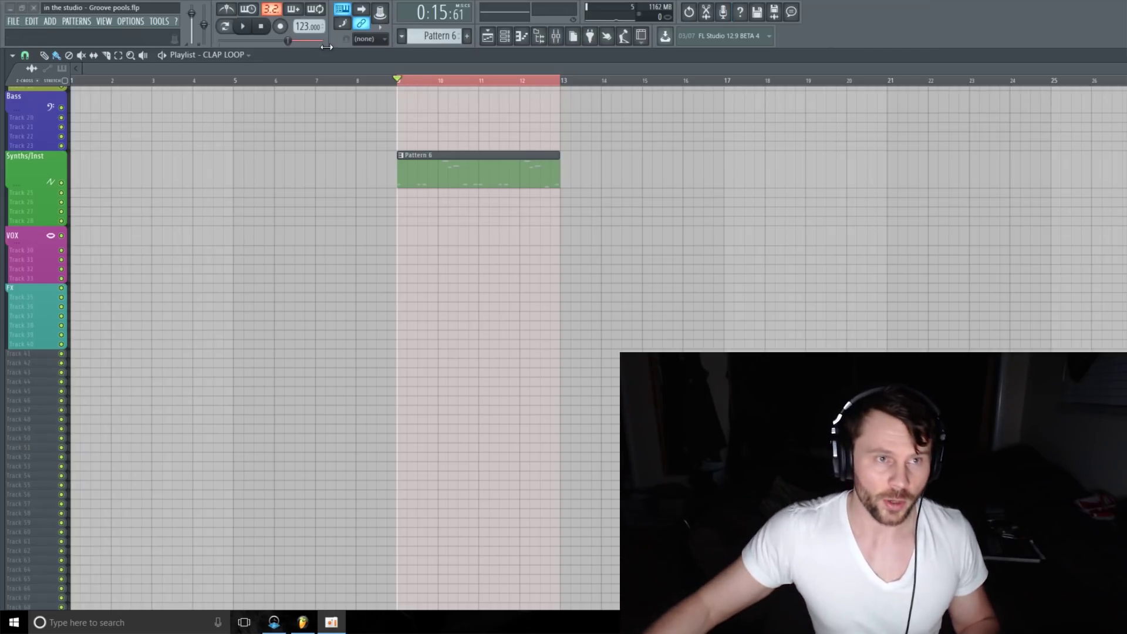
Play the looped Pattern 6 section of the playlist to hear it and stop playback
click(246, 24)
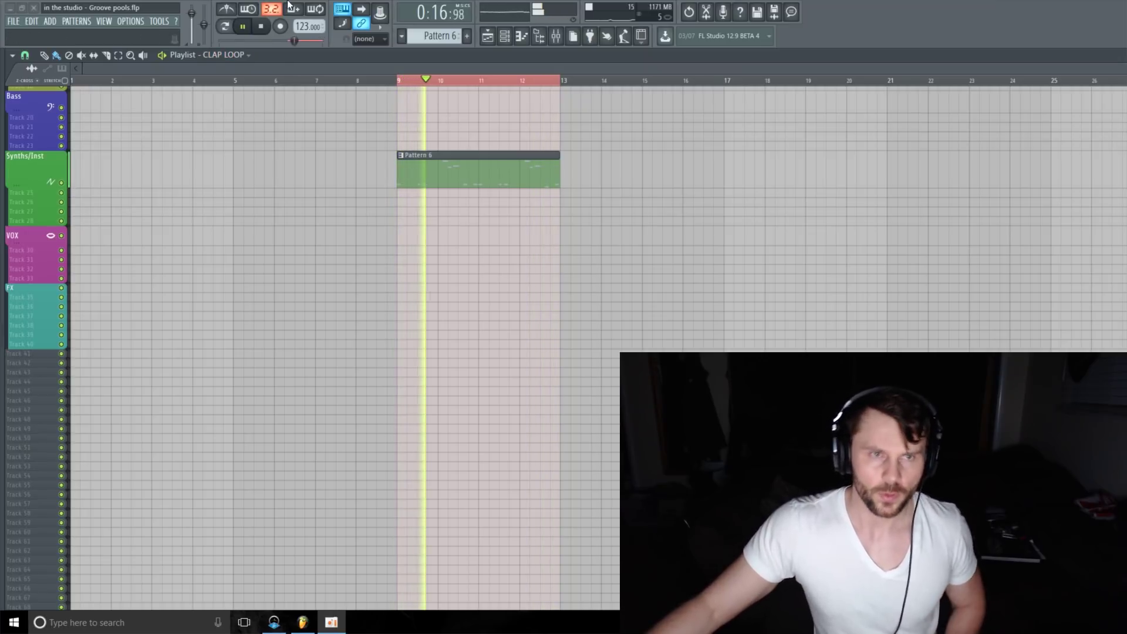
click(261, 32)
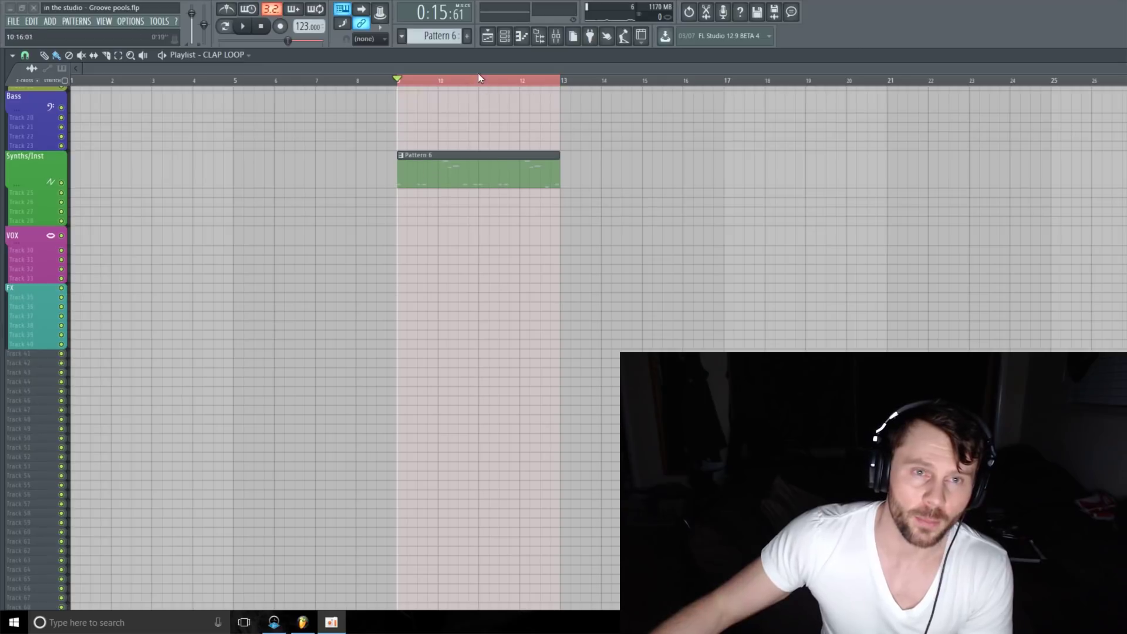
Copy the Massive channel's notes into the Massive #2 channel in the channel rack and mute Massive #2
click(509, 44)
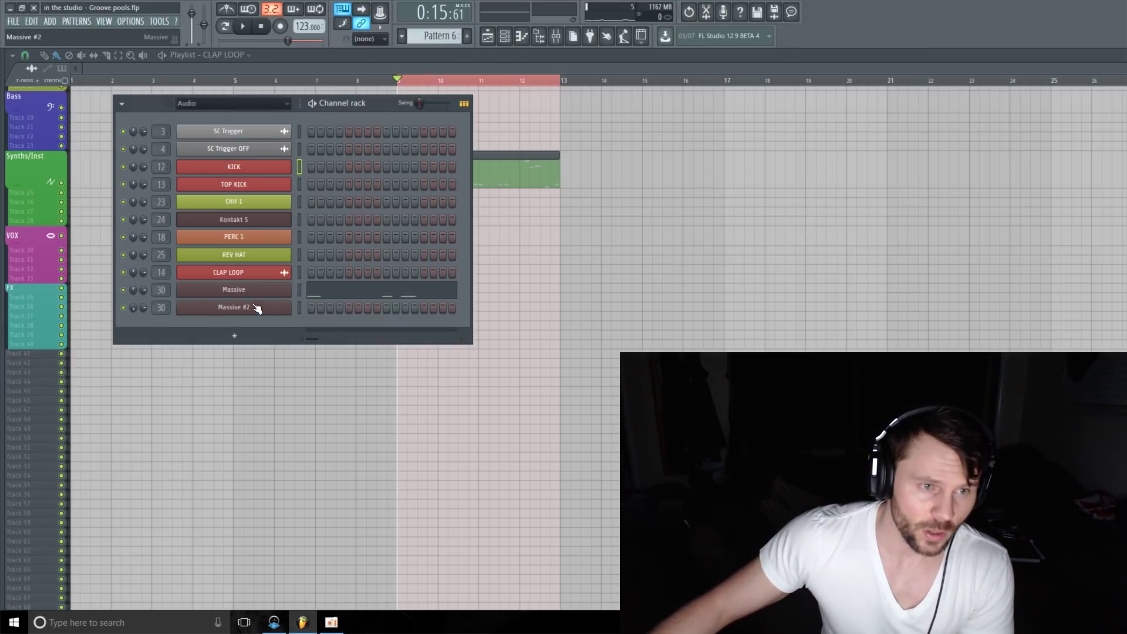
click(299, 290)
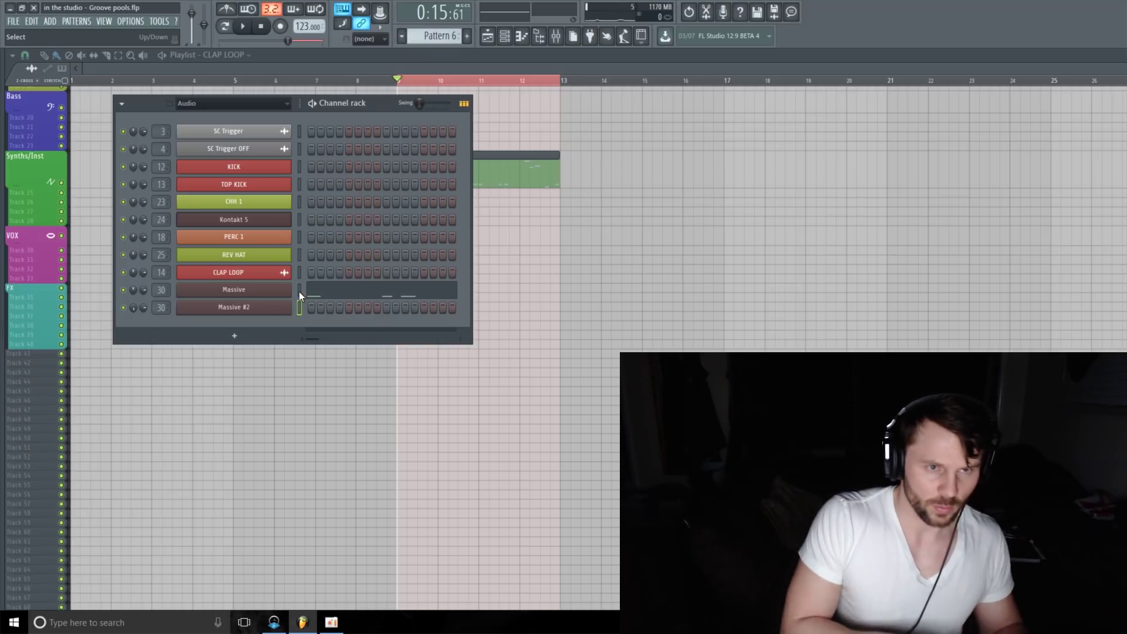
key(ctrl+v)
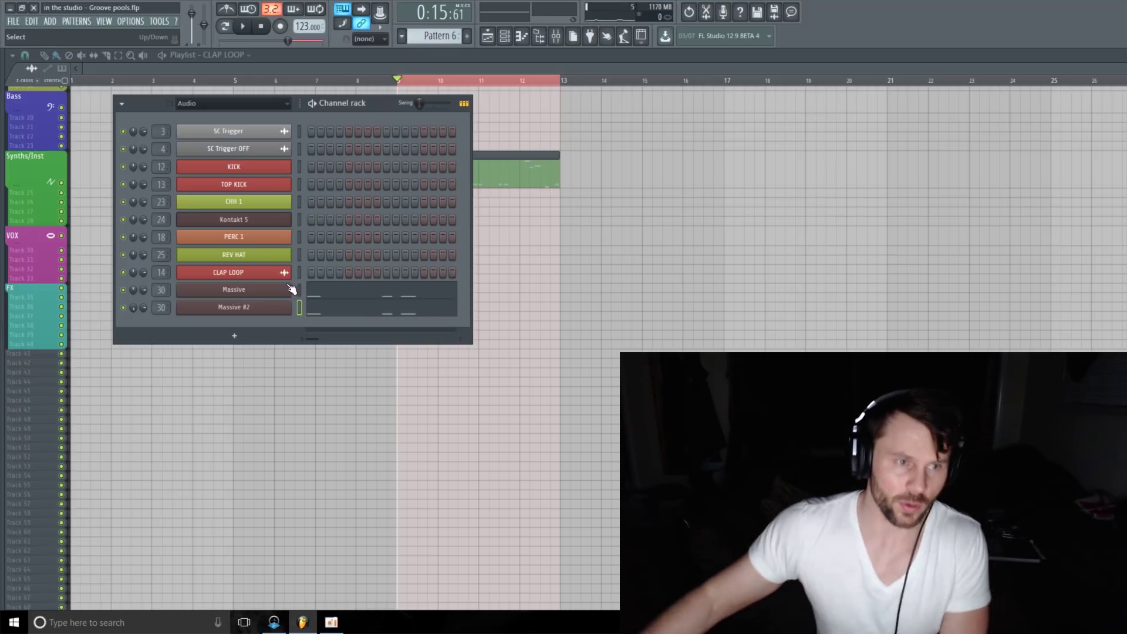
right_click(134, 309)
click(123, 307)
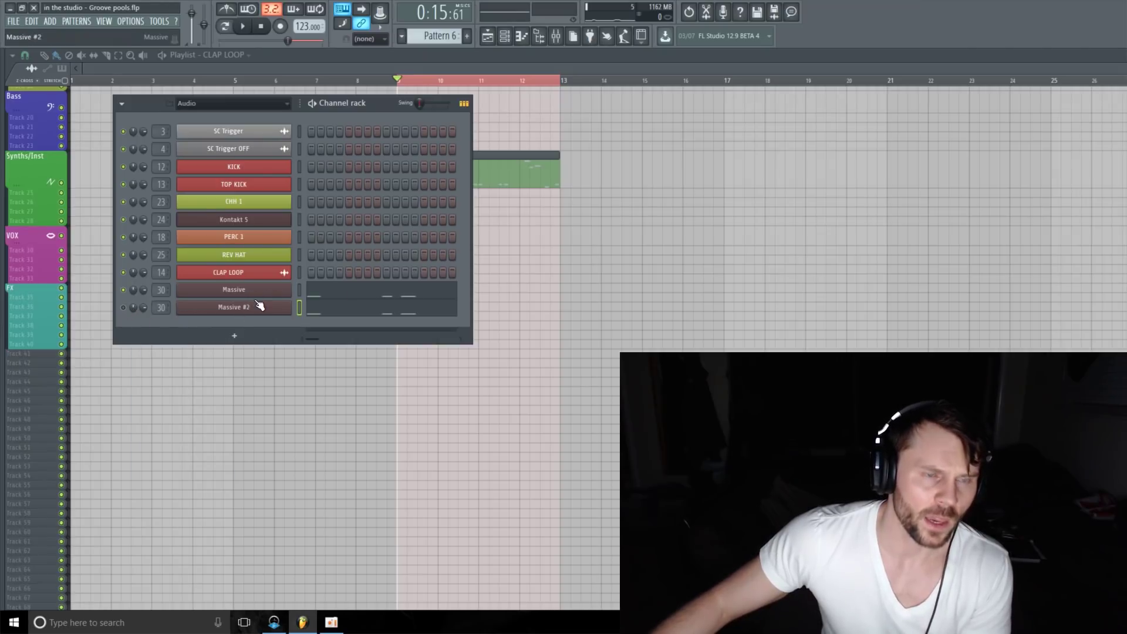
Open the Massive channel's piano roll and listen to its unquantized notes
right_click(288, 290)
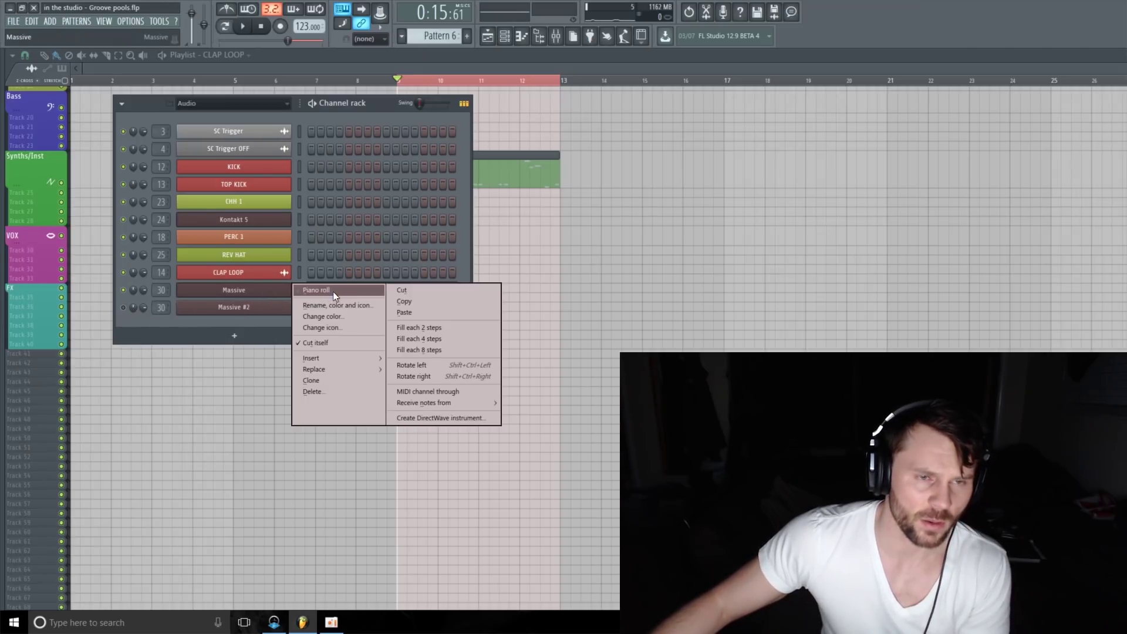
click(333, 292)
key(space)
scroll(545, 232, up, 5)
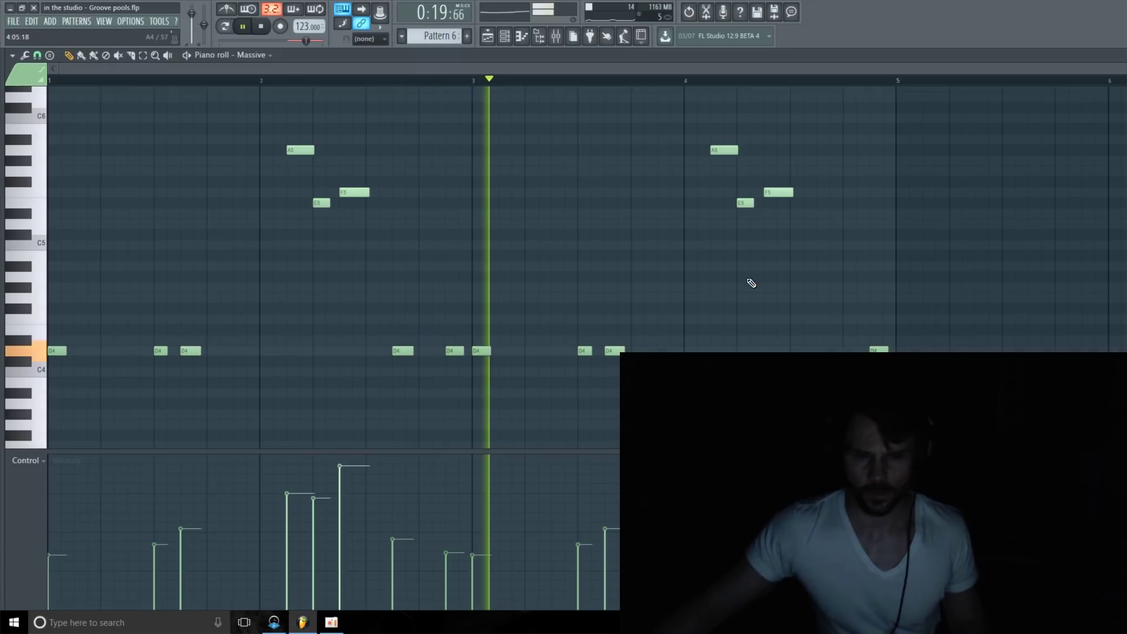
key(space)
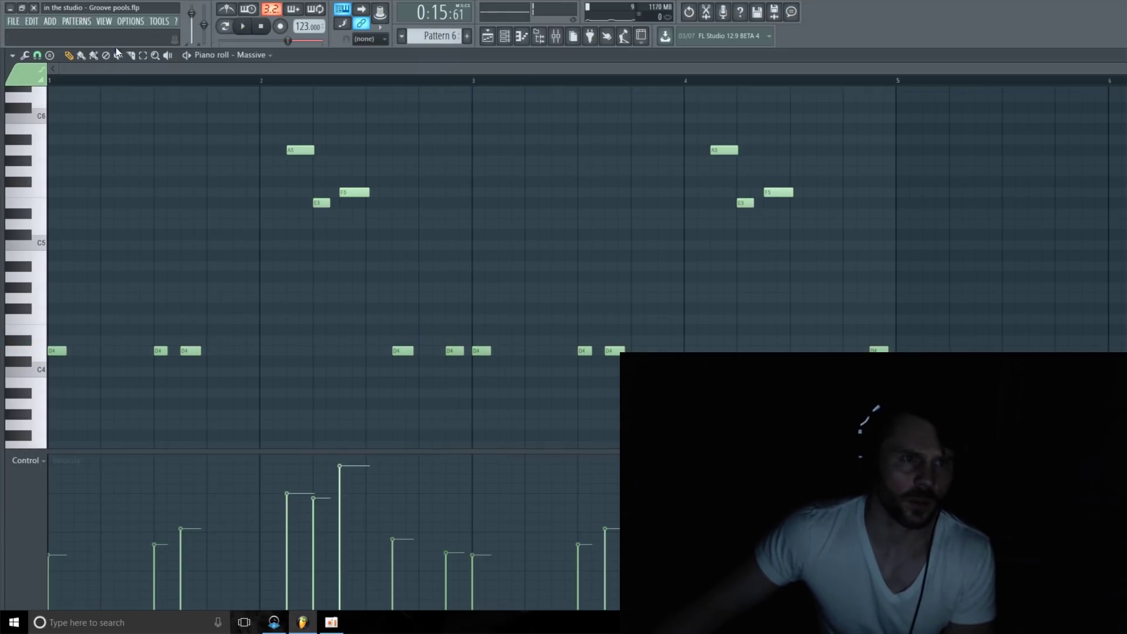
Select all notes in the Massive piano roll and bring up the quantizer
click(143, 55)
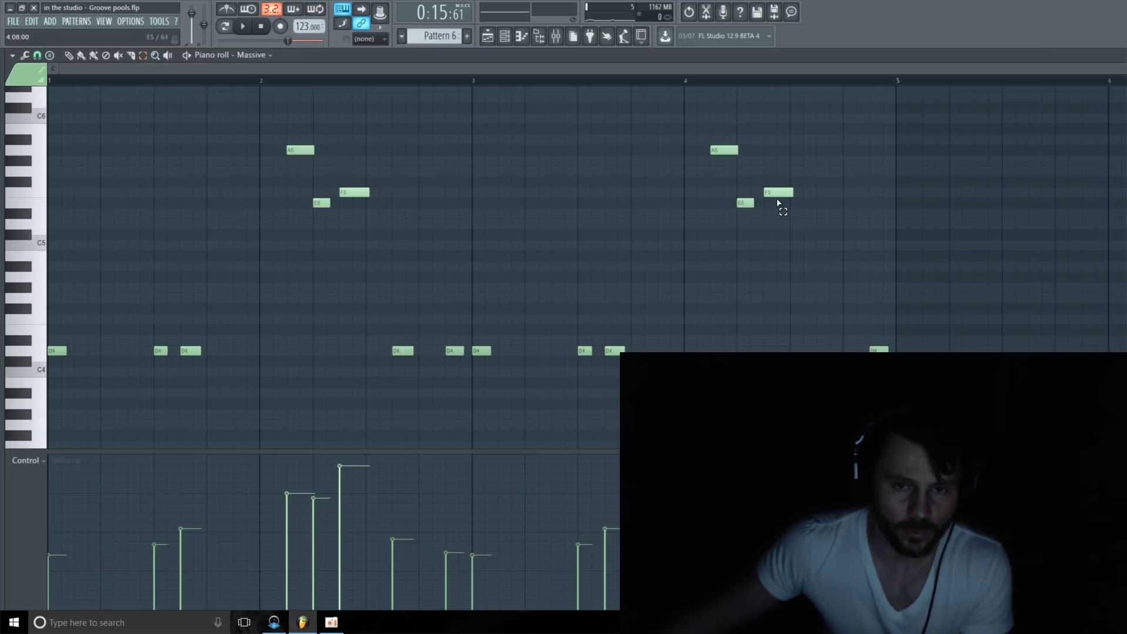
drag(912, 111, 47, 434)
scroll(166, 361, up, 4)
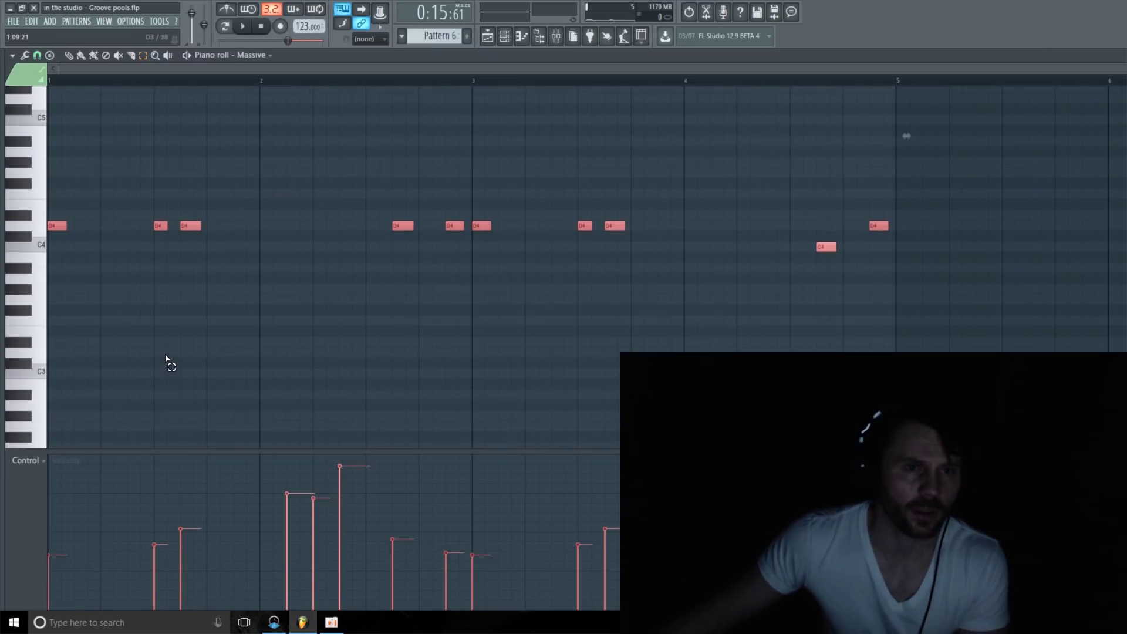
scroll(147, 305, up, 2)
key(alt+q)
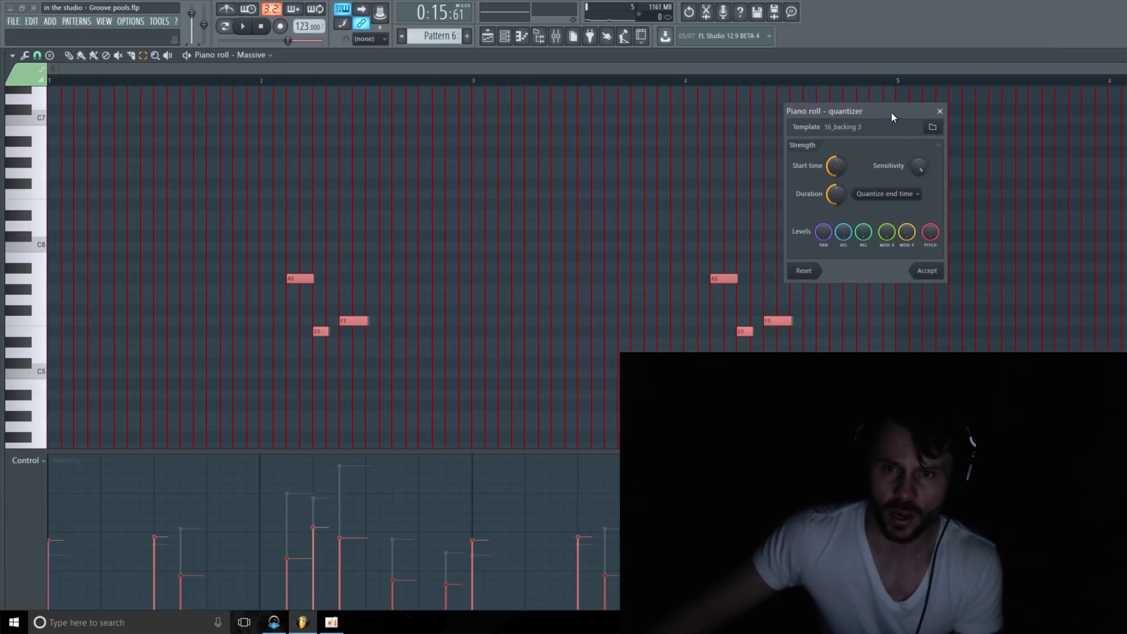
drag(892, 112, 757, 89)
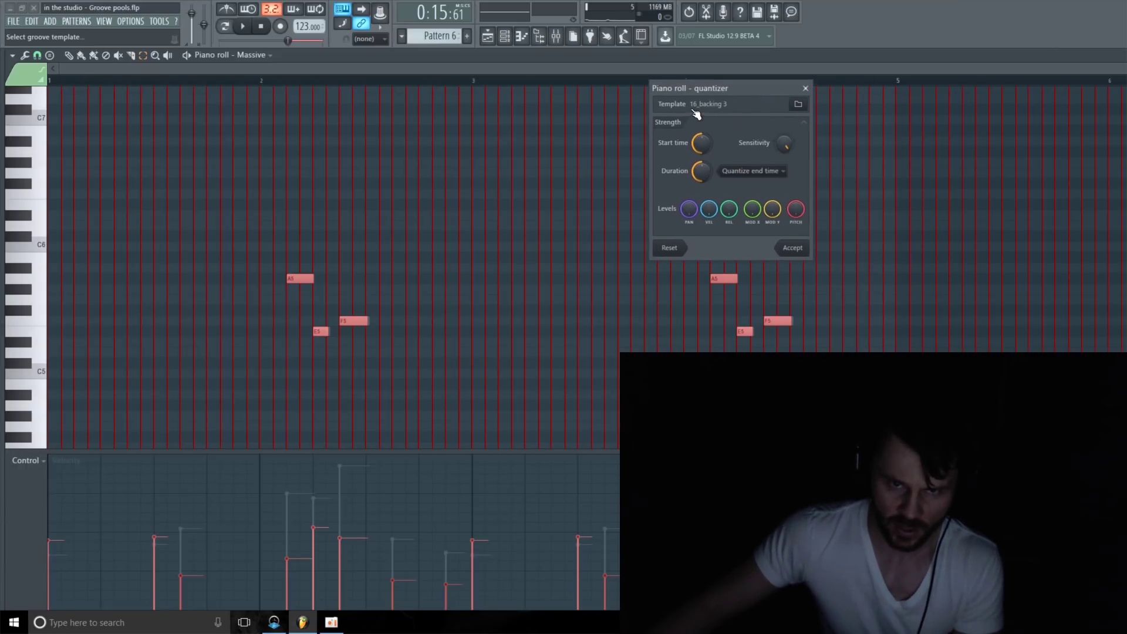
Try the 16_backing 1 groove template on the selected Massive notes and play the result
click(800, 107)
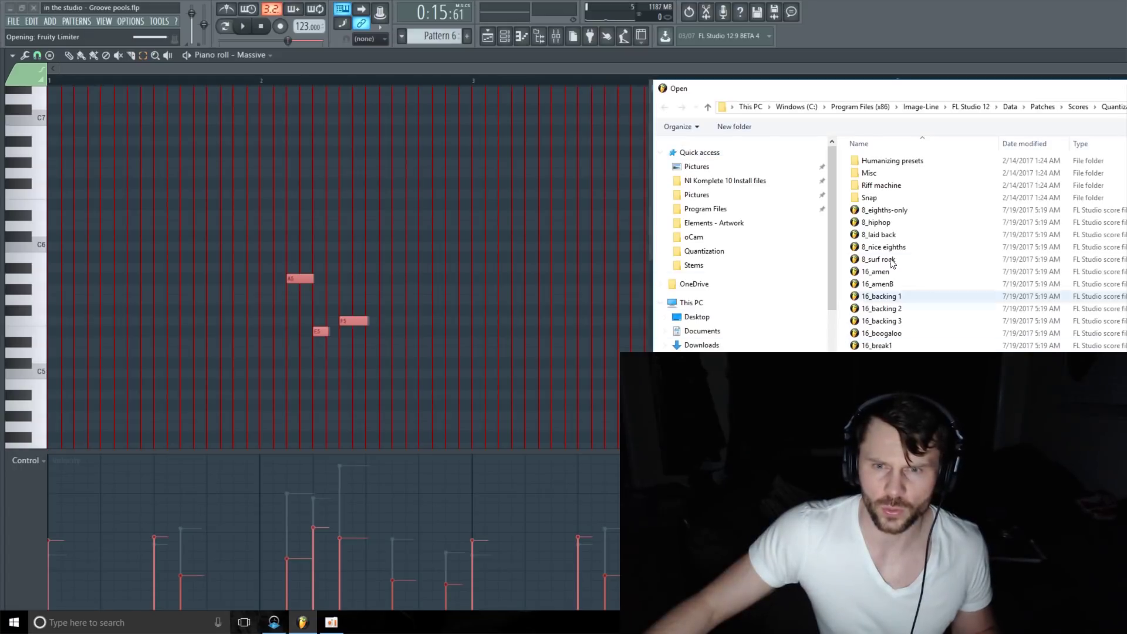
drag(904, 93, 648, 38)
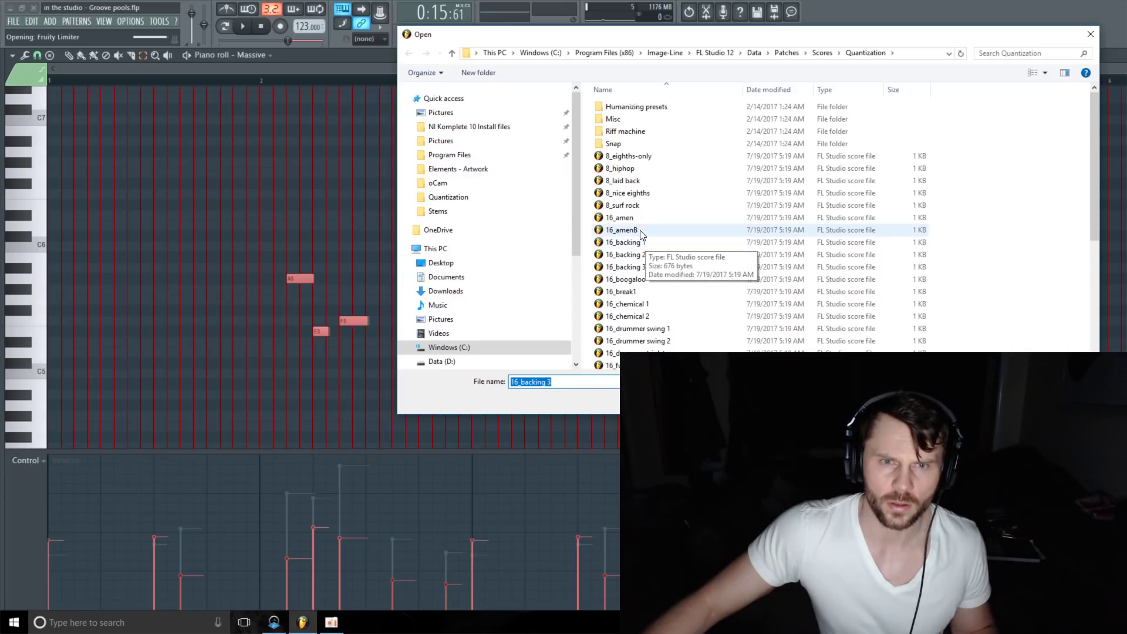
click(648, 243)
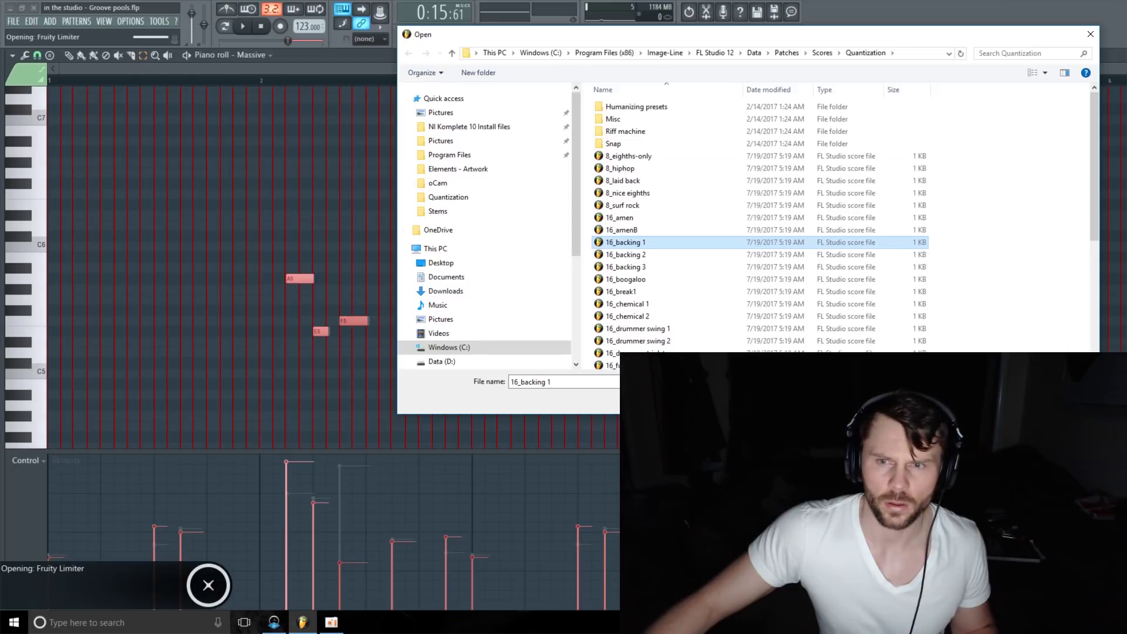
key(Return)
key(space)
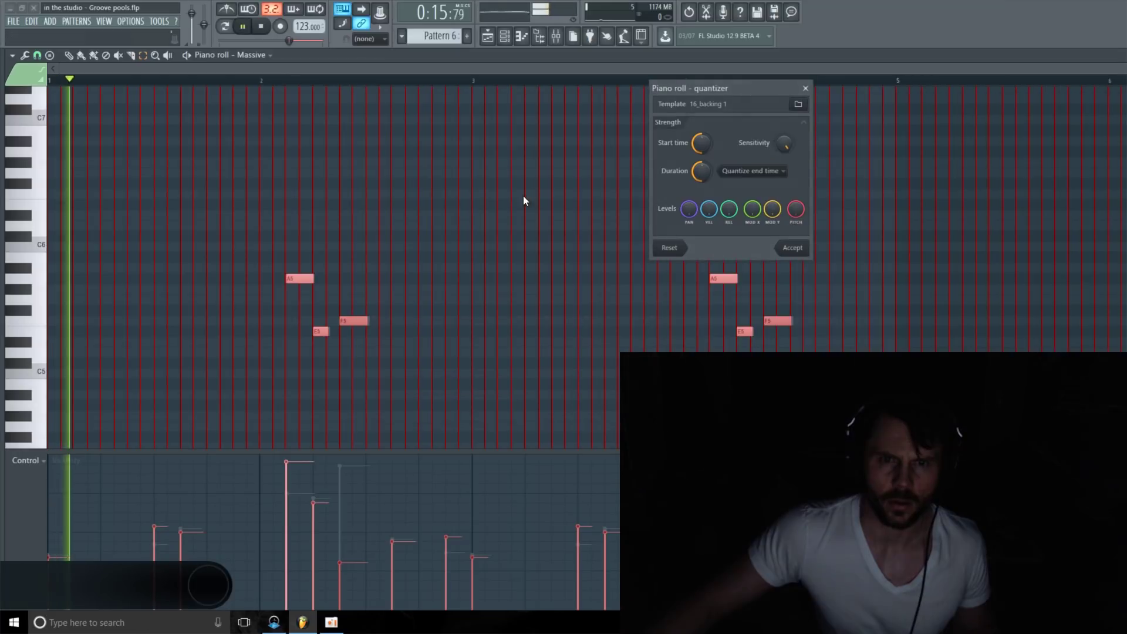
Load the 16_backing 3 groove template in the quantizer and apply it to the Massive notes
click(800, 104)
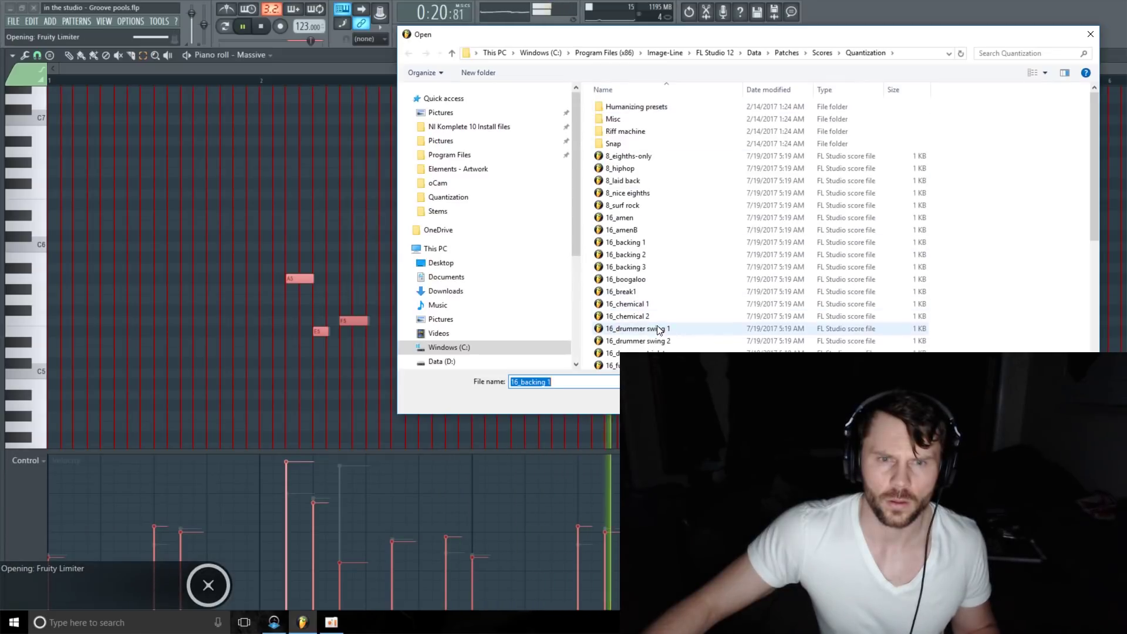
scroll(652, 259, down, 1)
double_click(649, 240)
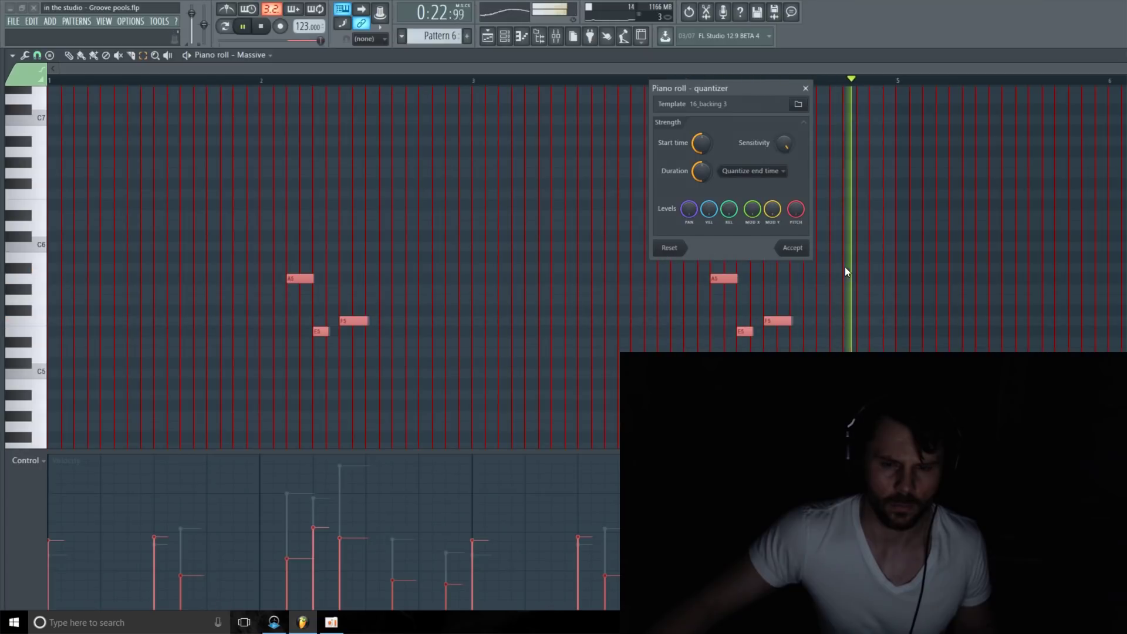
click(792, 247)
scroll(516, 276, down, 4)
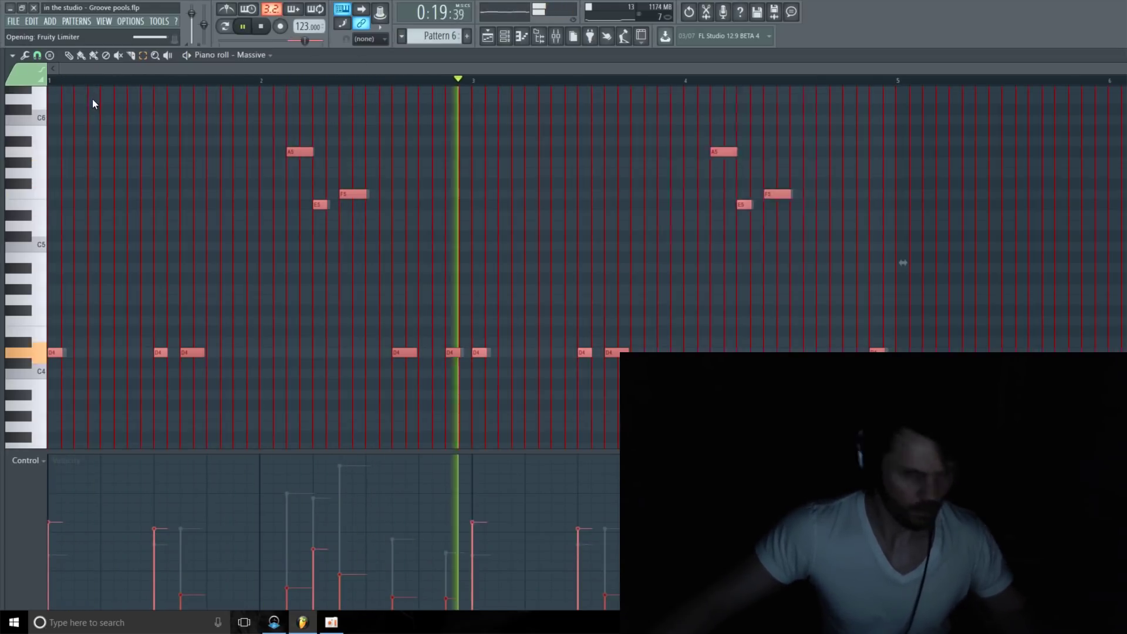
Quantize the Massive notes with the 16_ragga groove template, listen to the result and stop playback
key(alt+q)
click(801, 108)
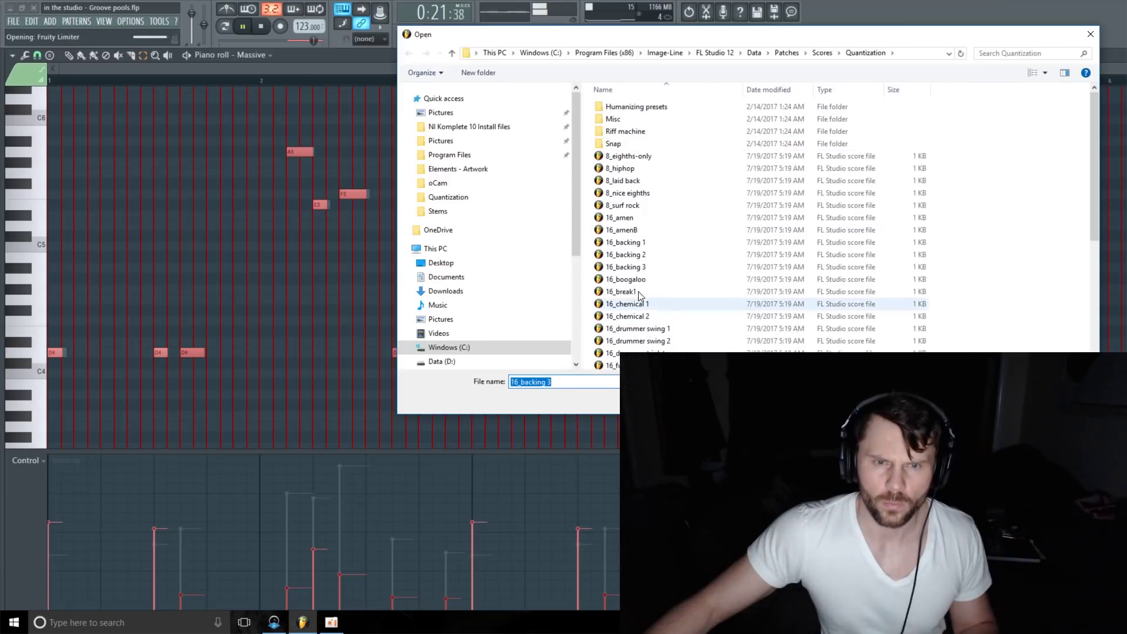
scroll(650, 266, down, 4)
scroll(641, 266, down, 2)
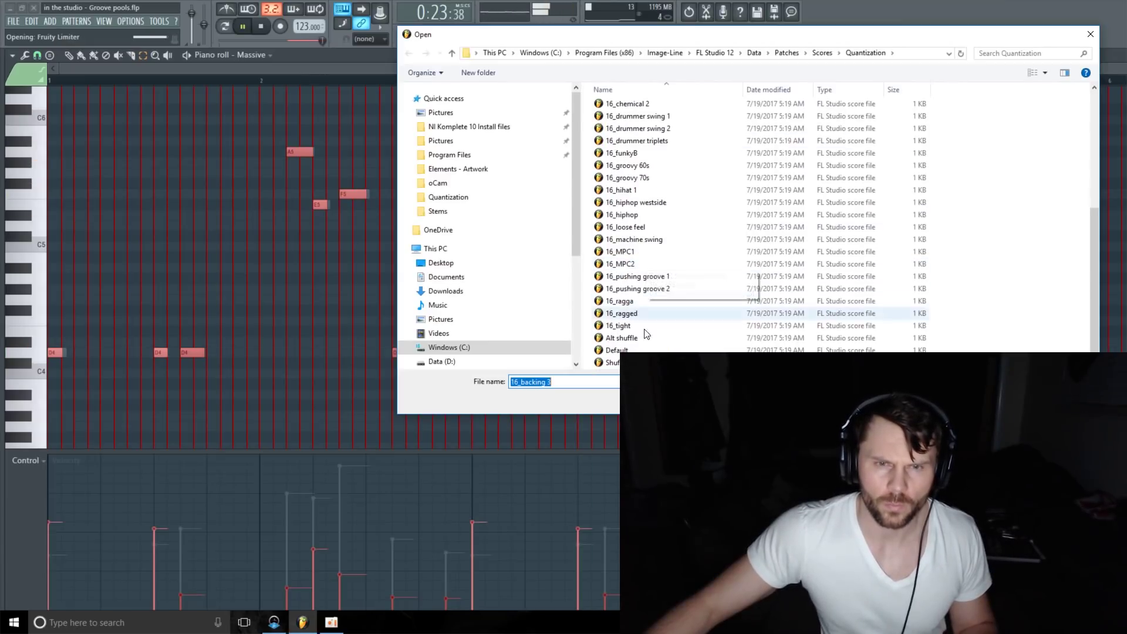
double_click(632, 300)
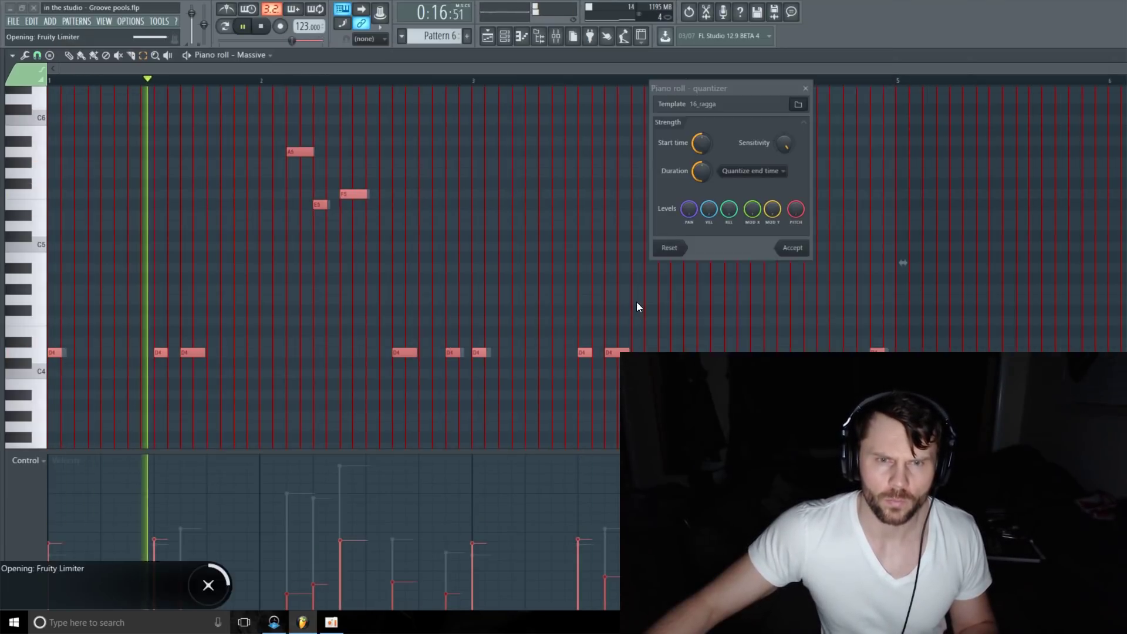
click(794, 249)
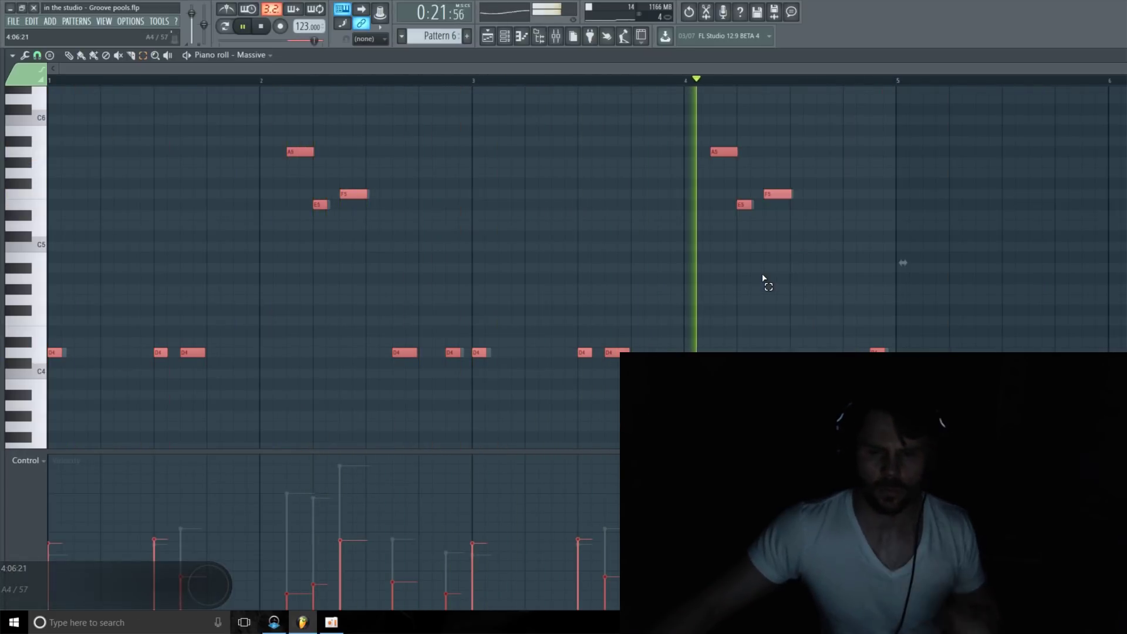
click(264, 28)
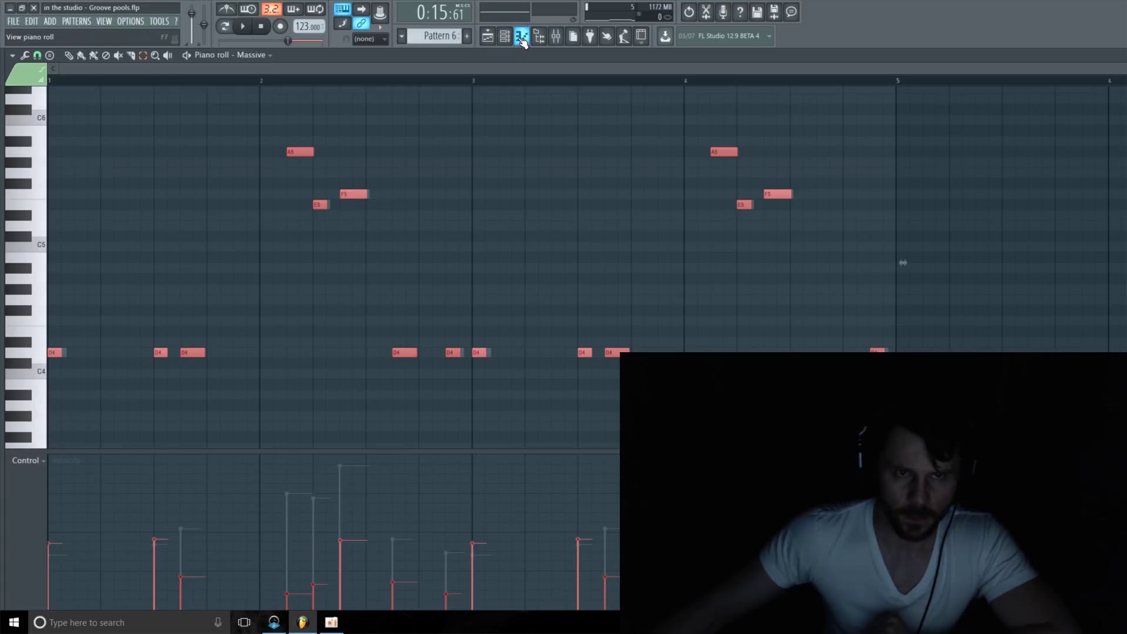
Return to the channel rack with Pattern 6 active and open the Massive #2 channel's piano roll
click(489, 40)
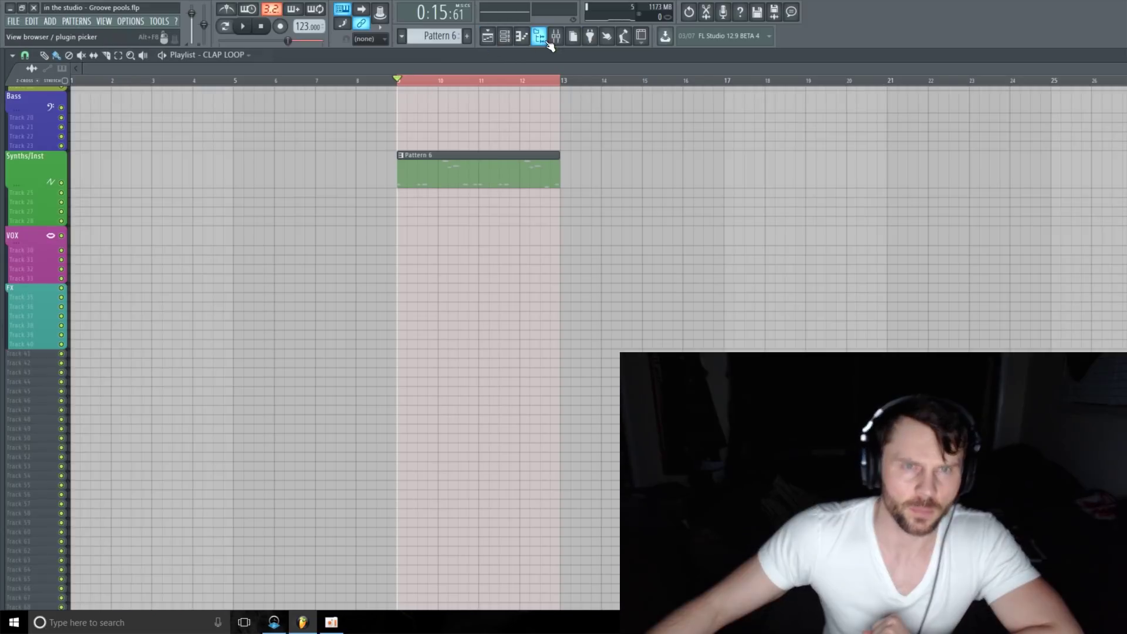
click(521, 36)
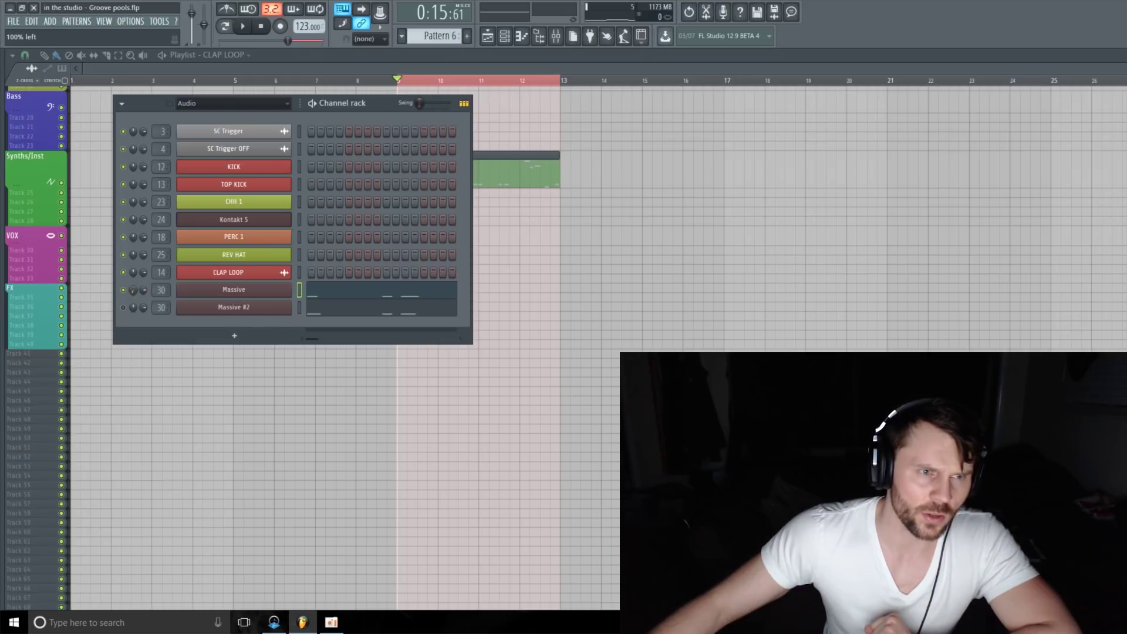
key(F4)
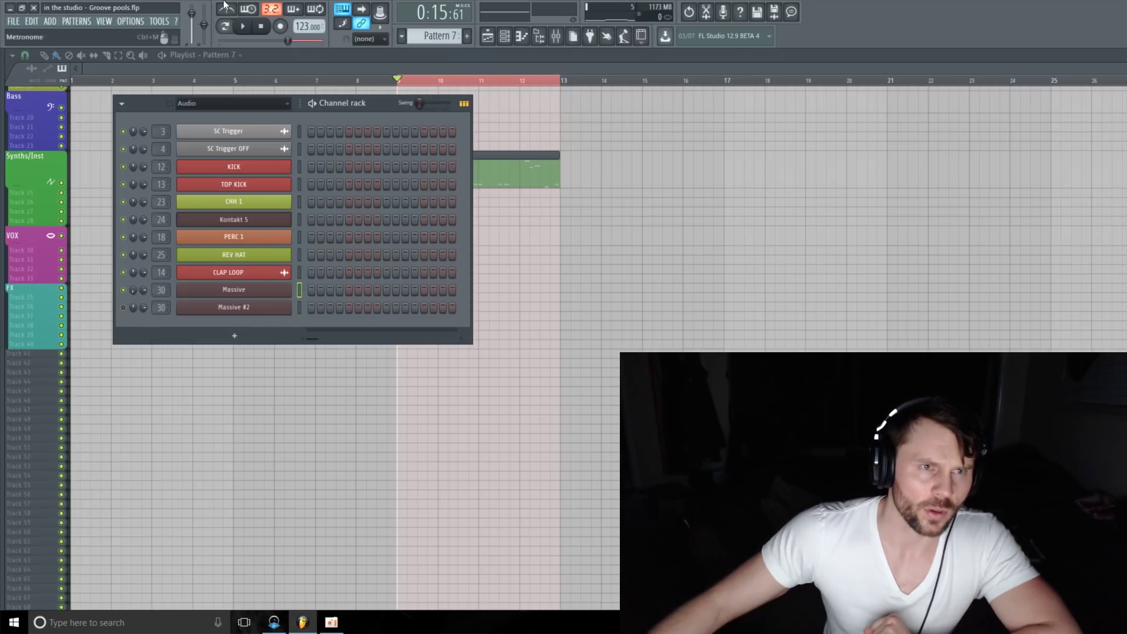
key(KP_Subtract)
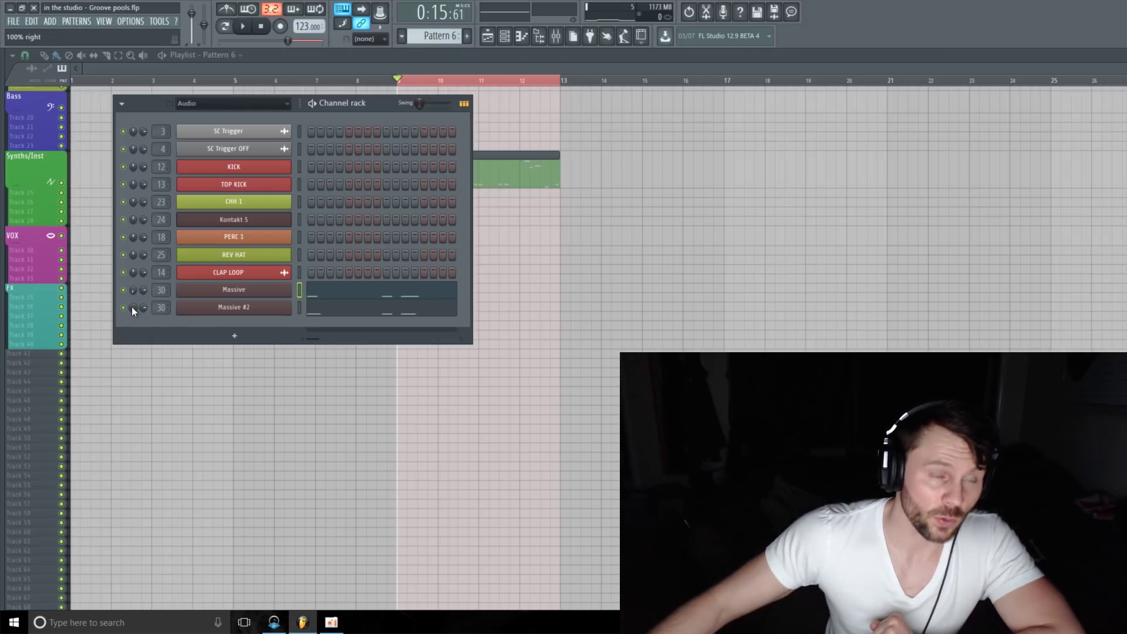
right_click(284, 305)
click(324, 308)
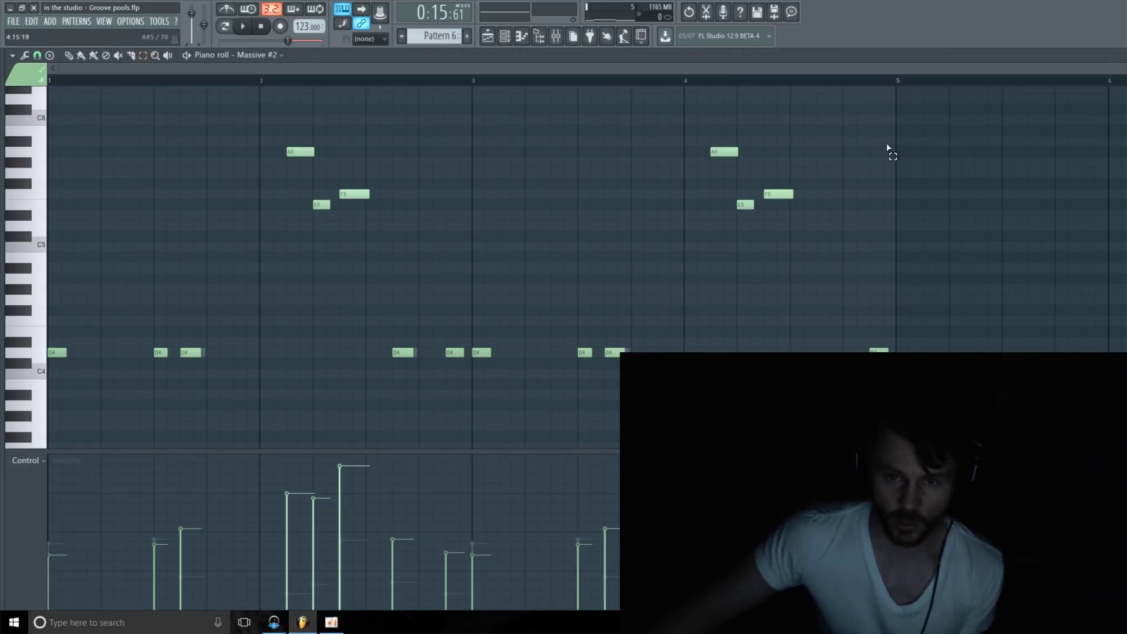
Select all Massive #2 notes, load the 16_amen groove template in the quantizer and play the preview
drag(914, 327, 70, 437)
scroll(323, 297, down, 2)
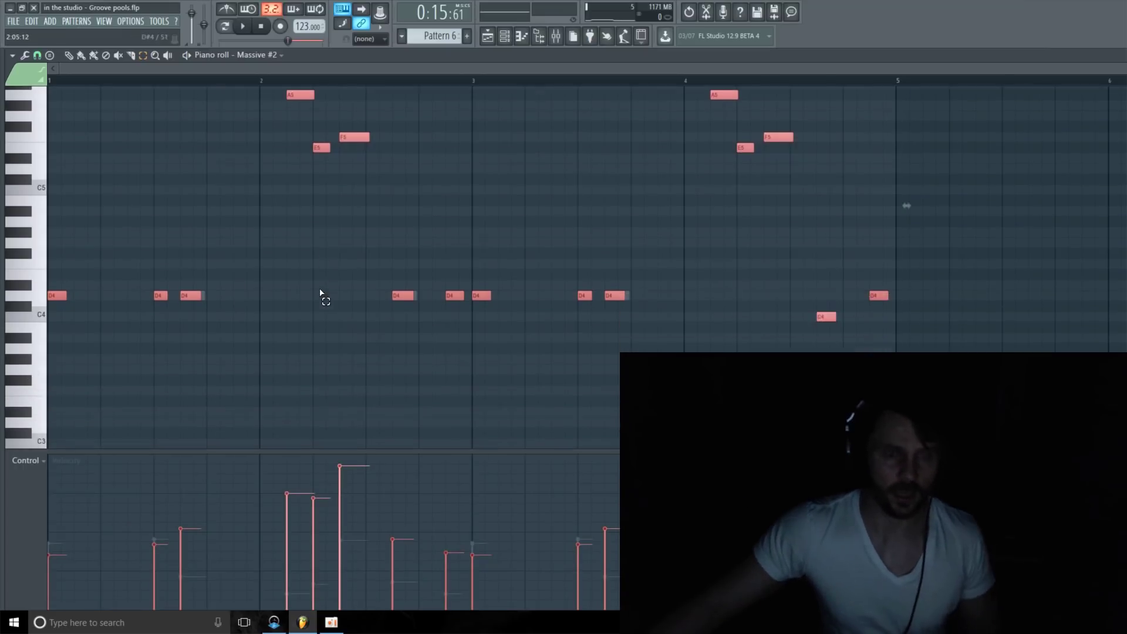
scroll(317, 301, up, 1)
key(alt+q)
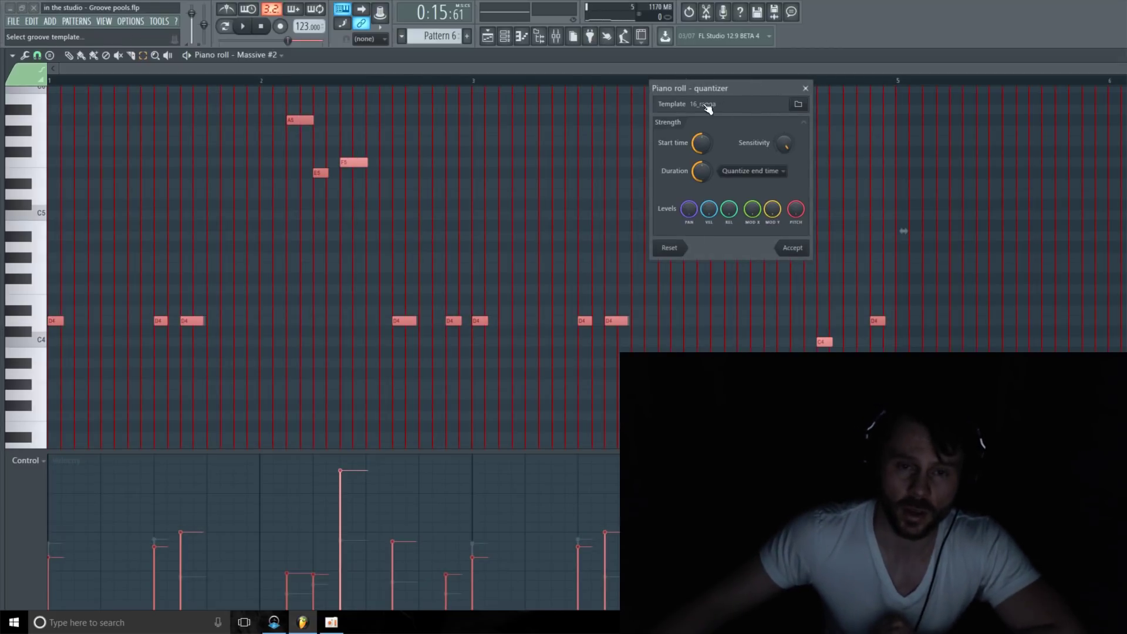
click(798, 104)
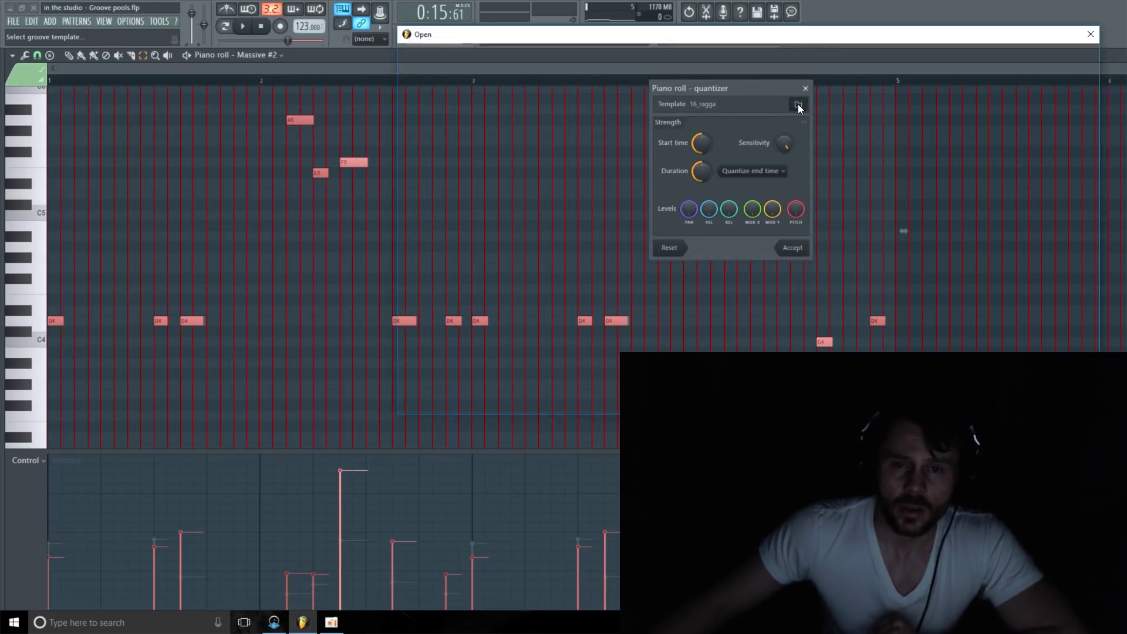
double_click(633, 221)
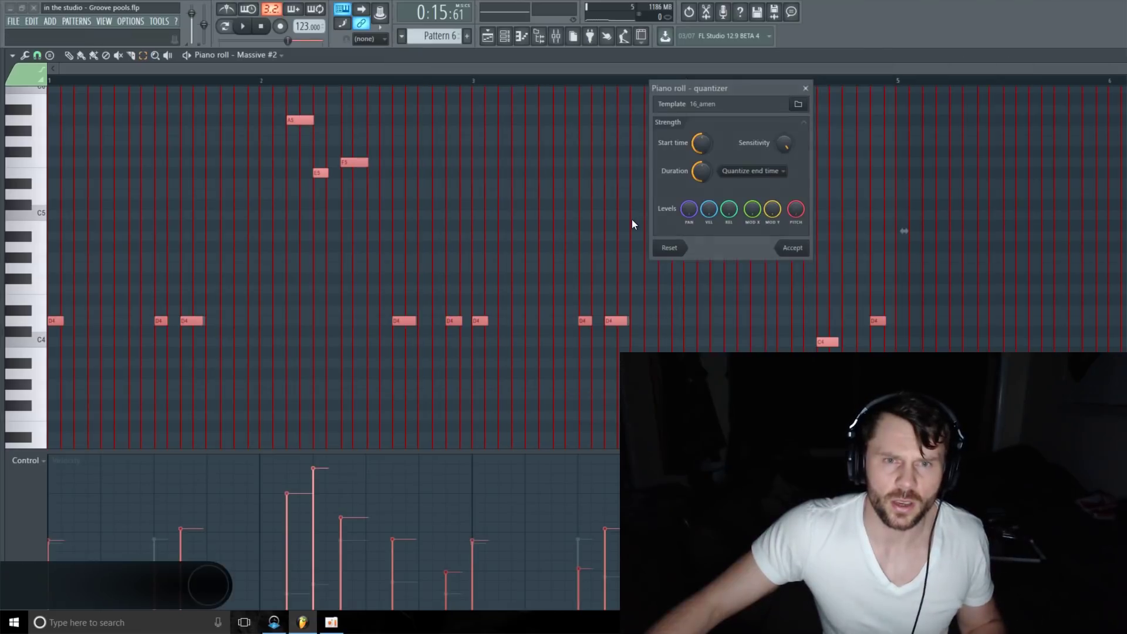
key(space)
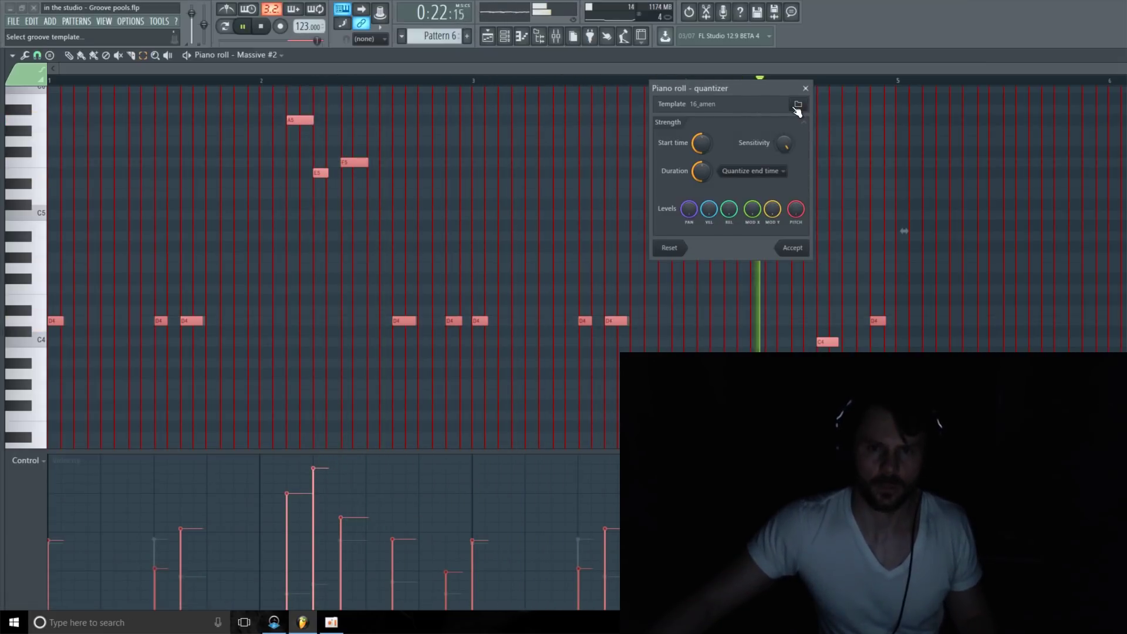
Load the 16_backing 3 groove template in the quantizer, apply it to the Massive #2 notes and stop playback
click(798, 105)
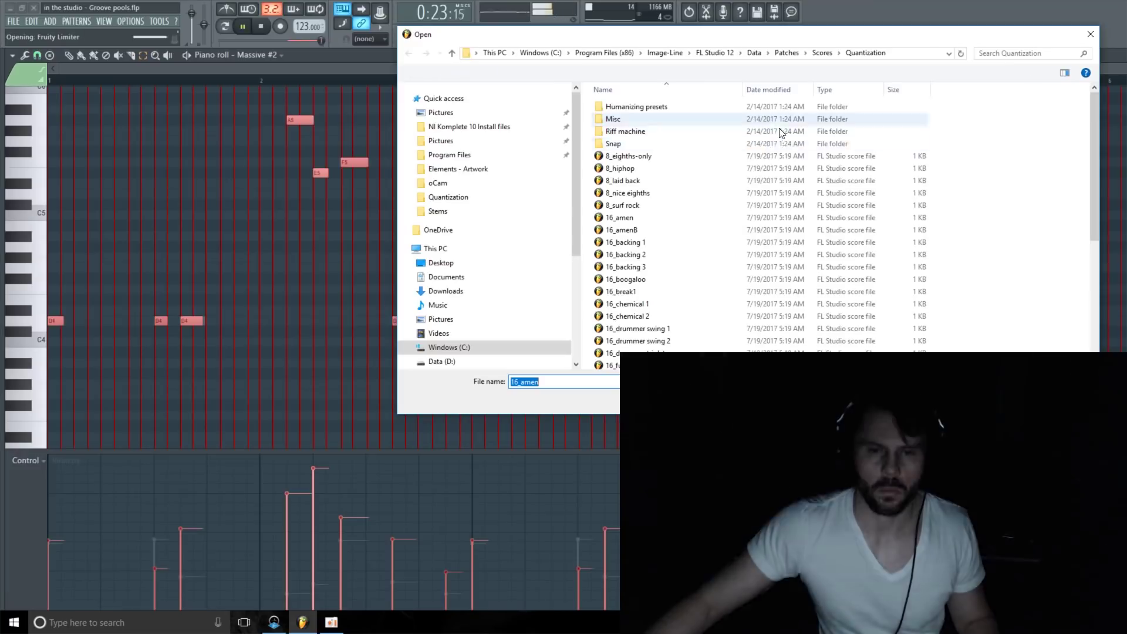
double_click(626, 267)
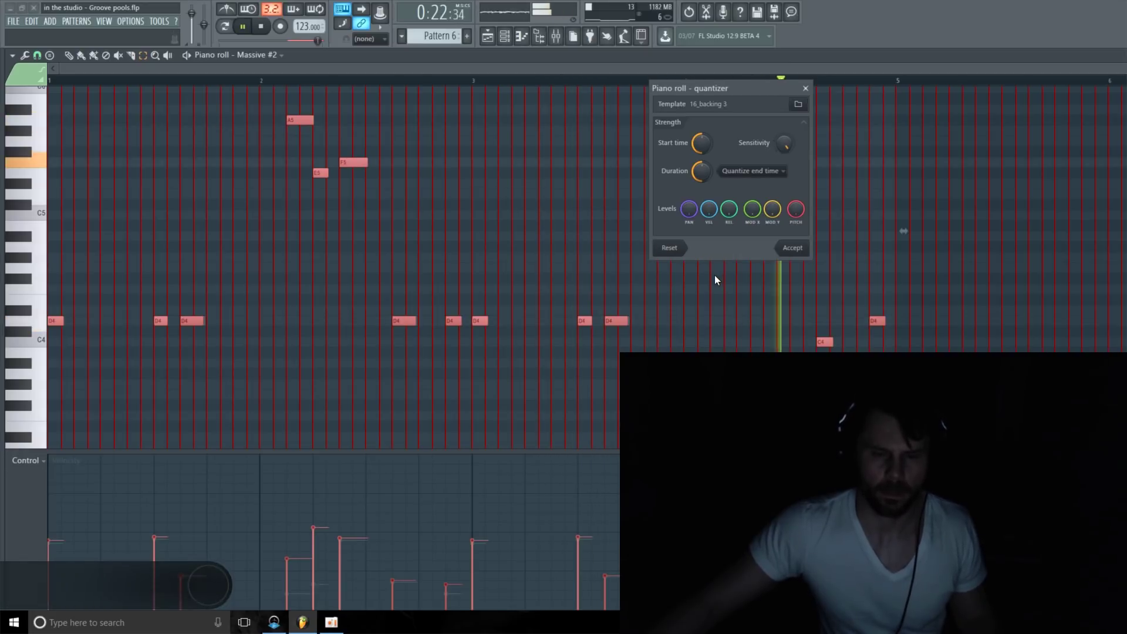
click(793, 248)
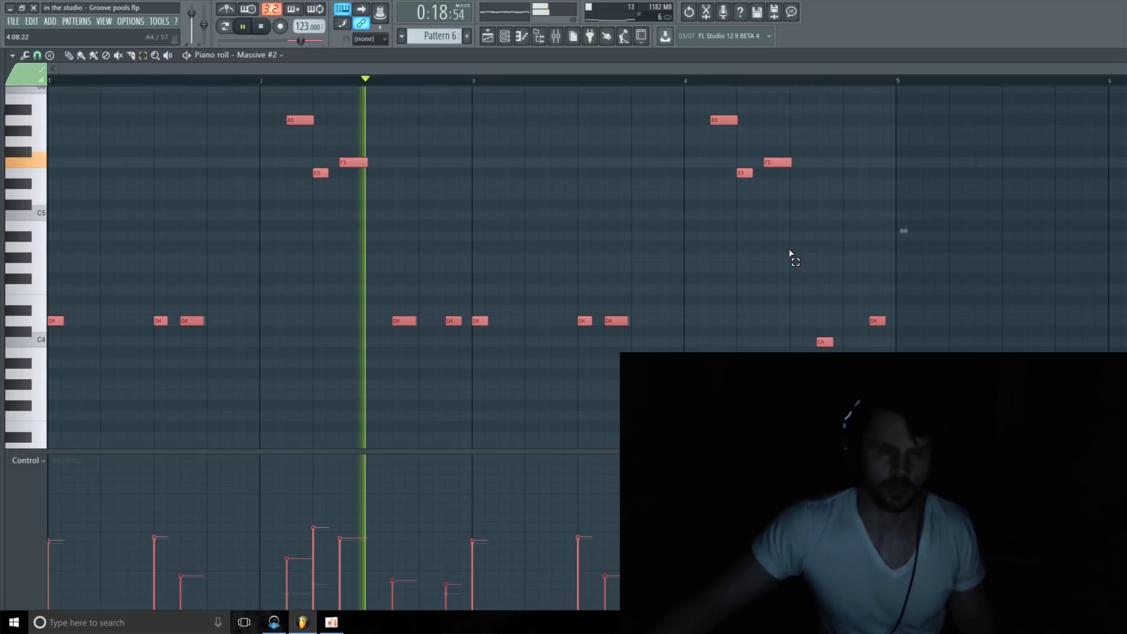
key(space)
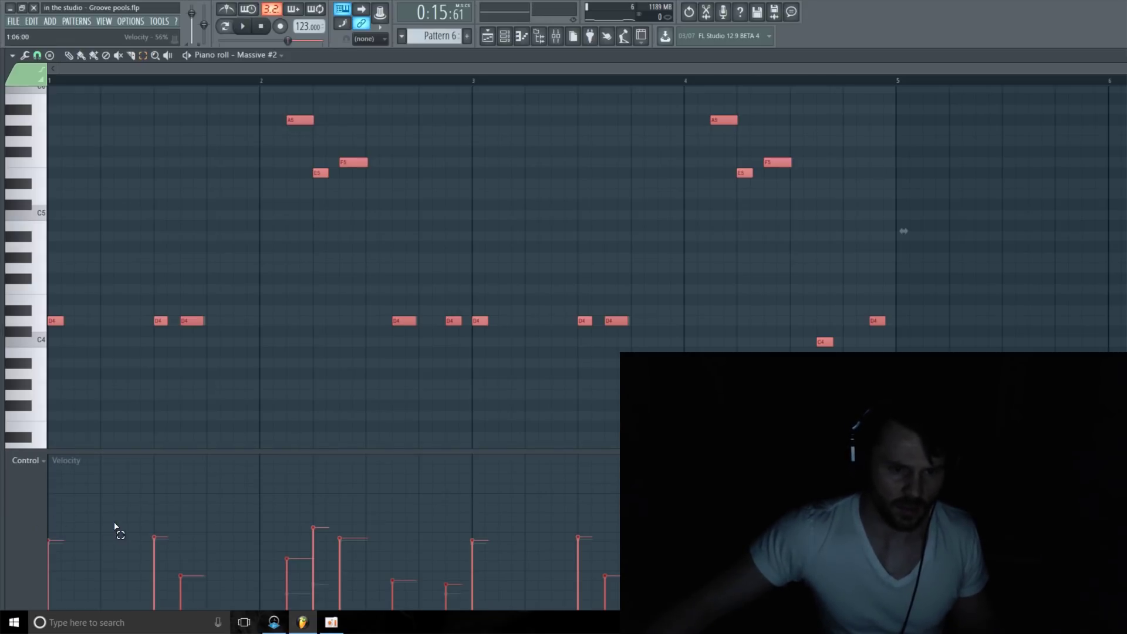
scroll(98, 517, down, 1)
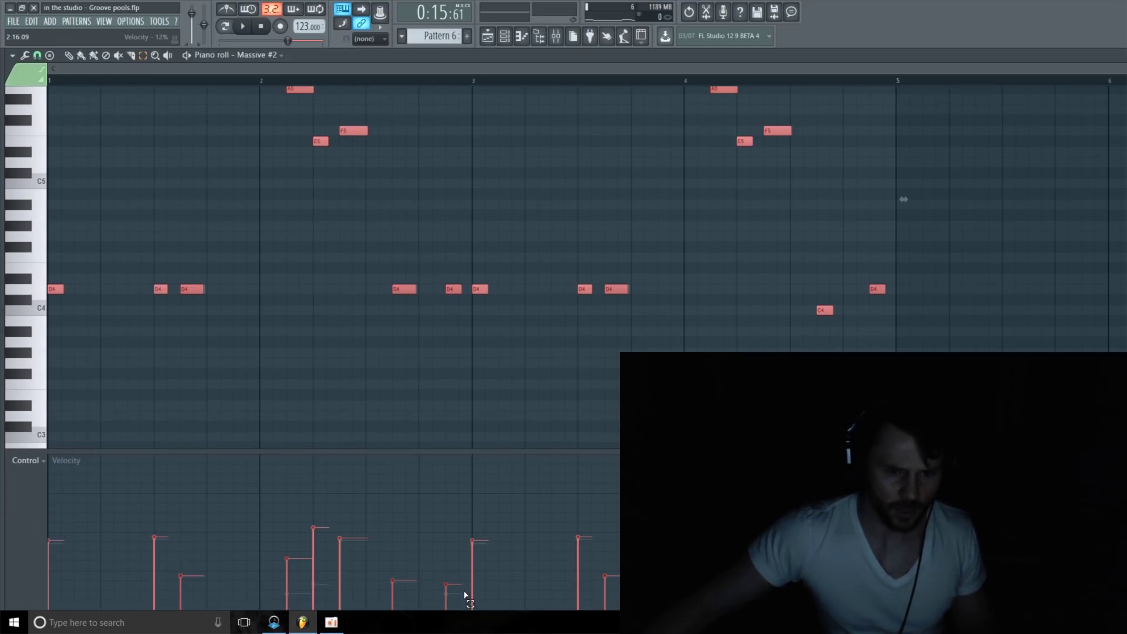
scroll(741, 329, up, 2)
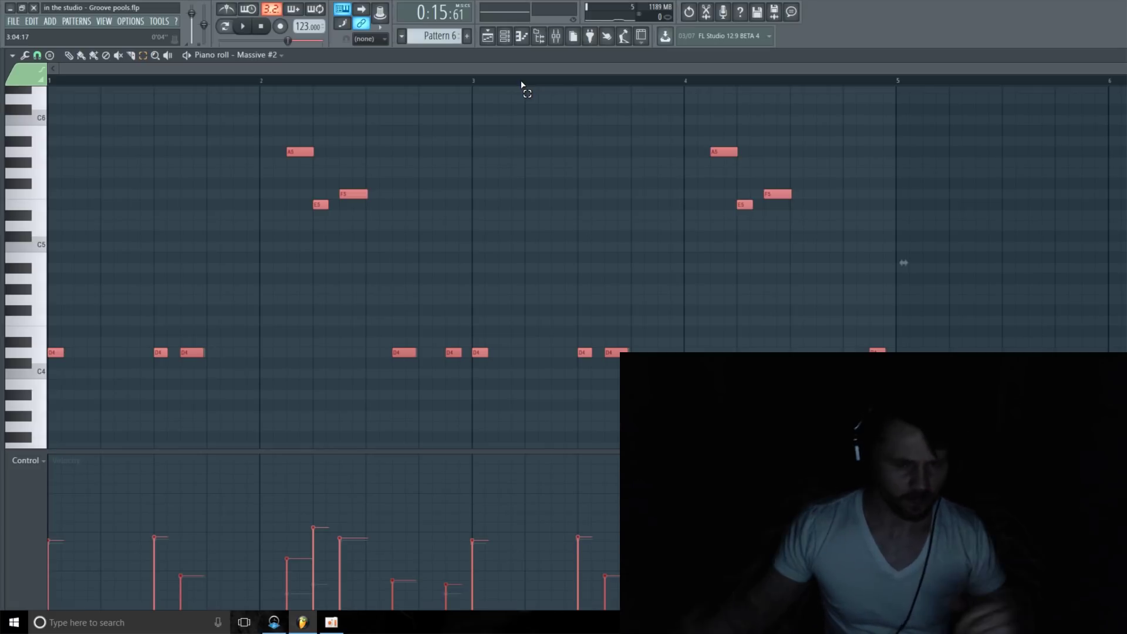
Bring up the playlist with the channel rack over it and mute the Massive #2 channel
click(505, 36)
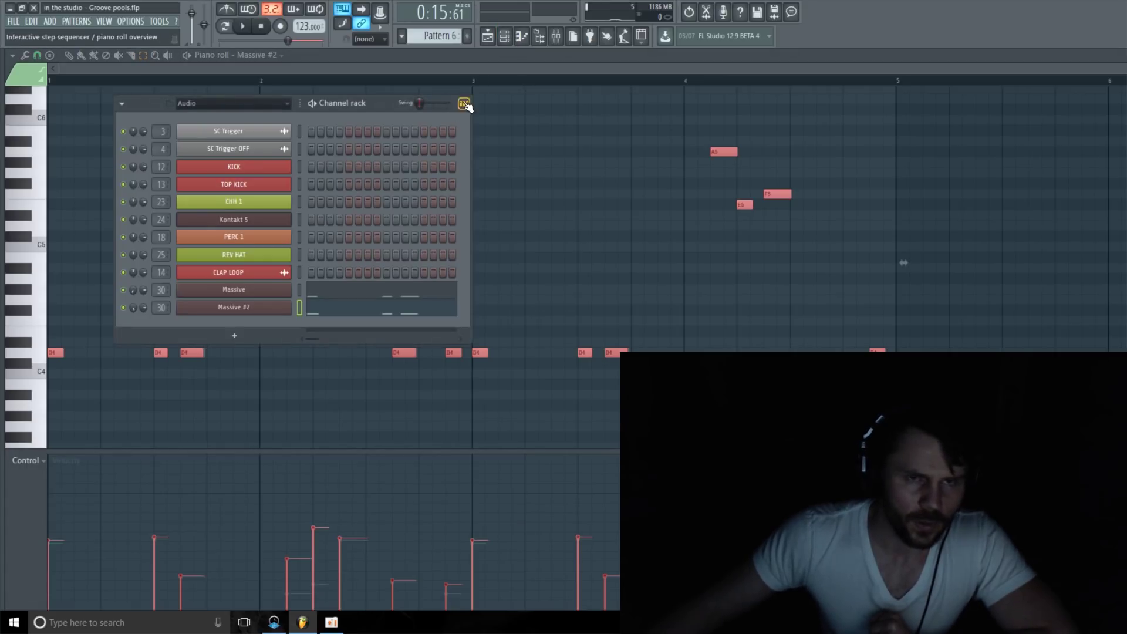
click(493, 38)
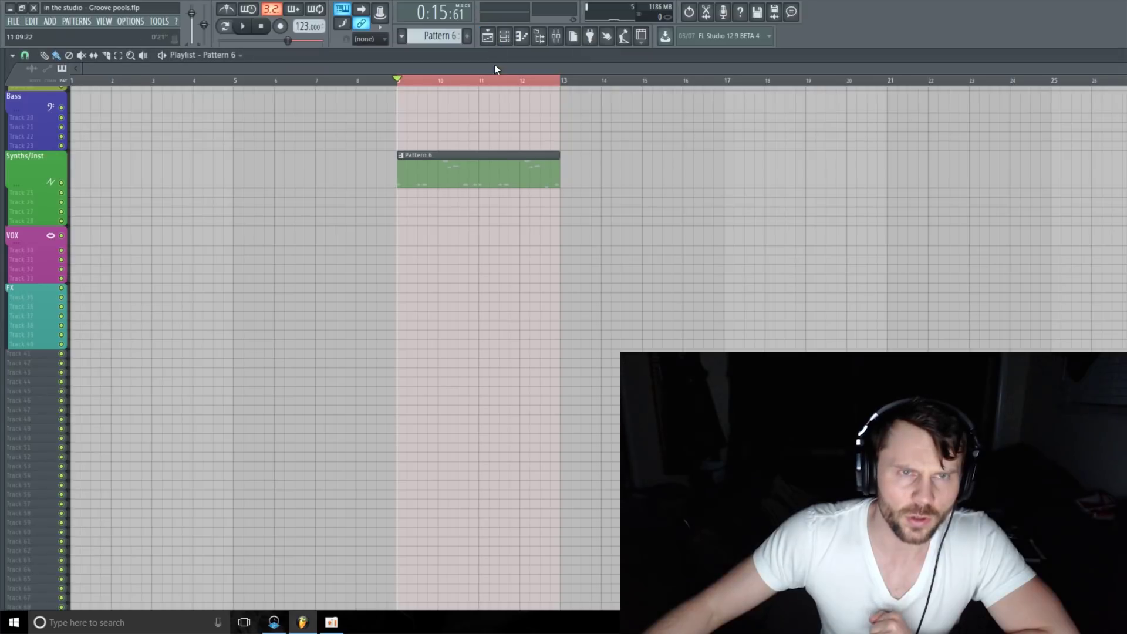
click(505, 37)
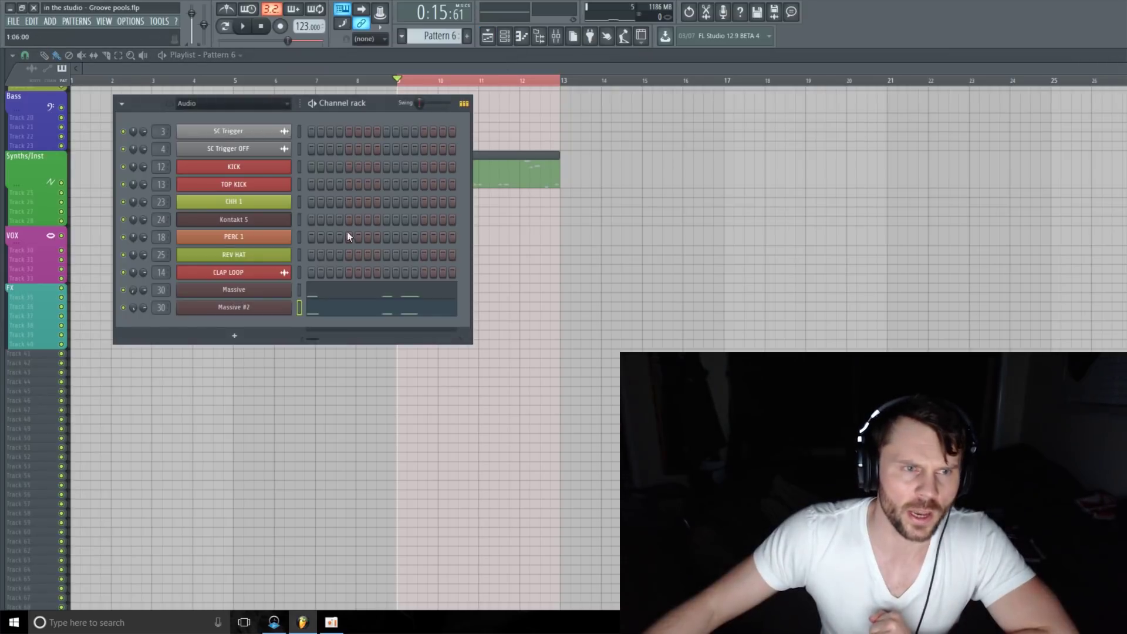
right_click(136, 291)
click(137, 339)
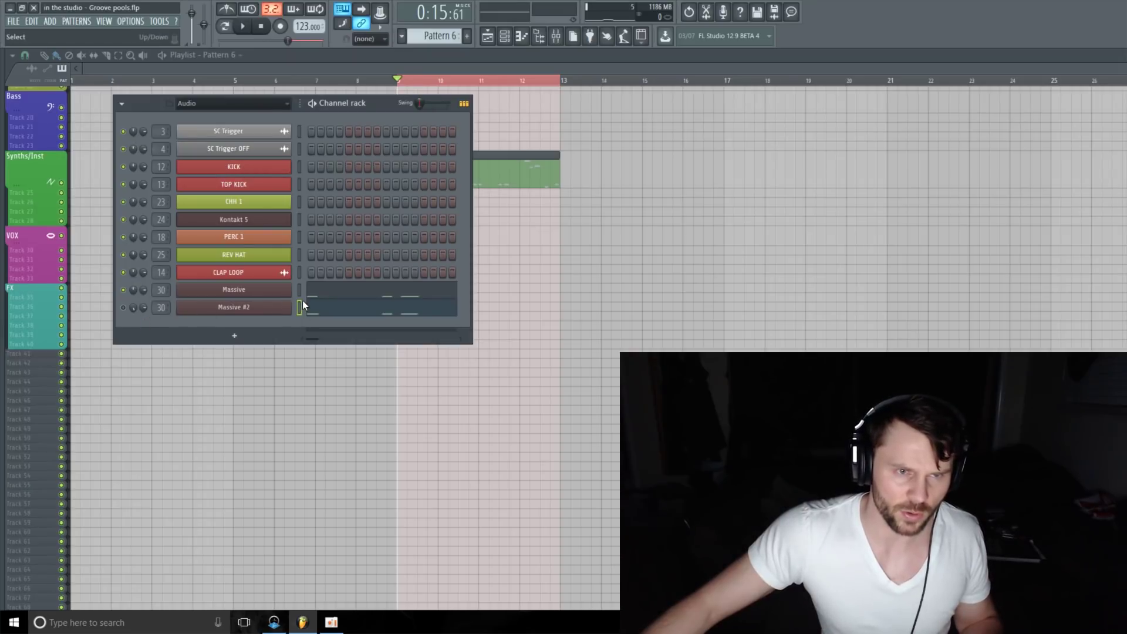
Play the looped Pattern 6 section several times to listen to the groove of the Massive parts with the drums
key(space)
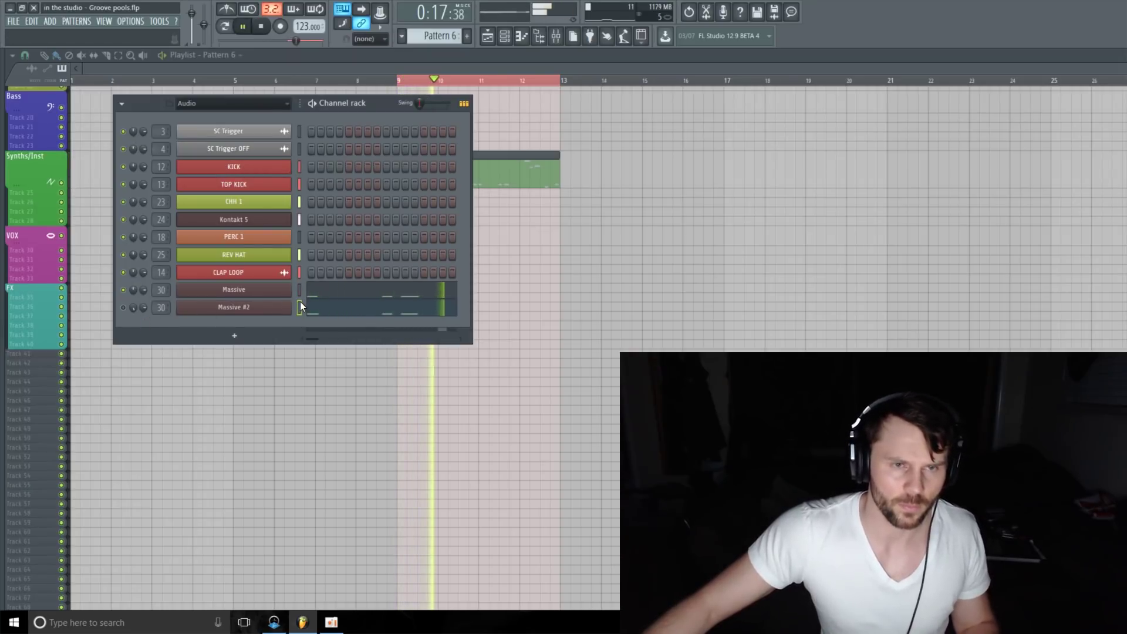
key(space)
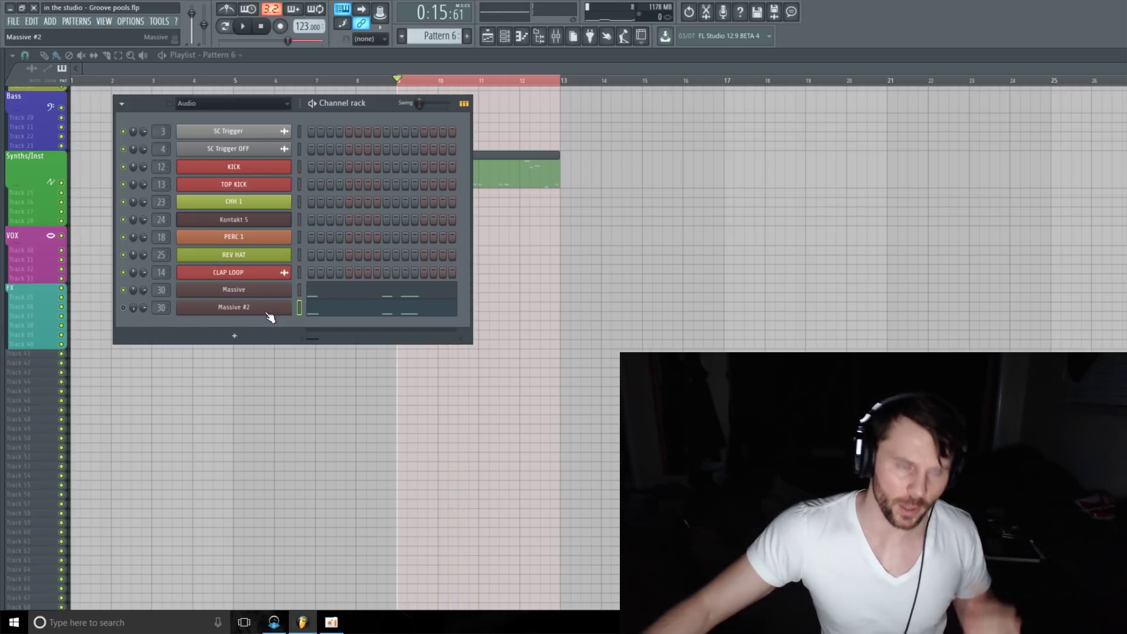
key(space)
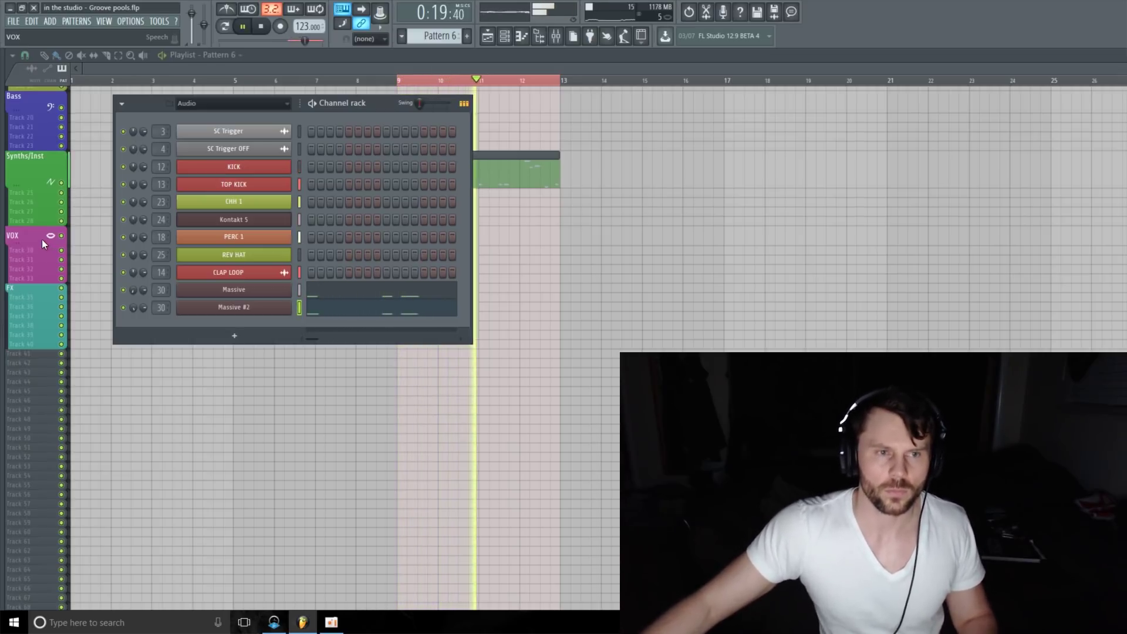
key(space)
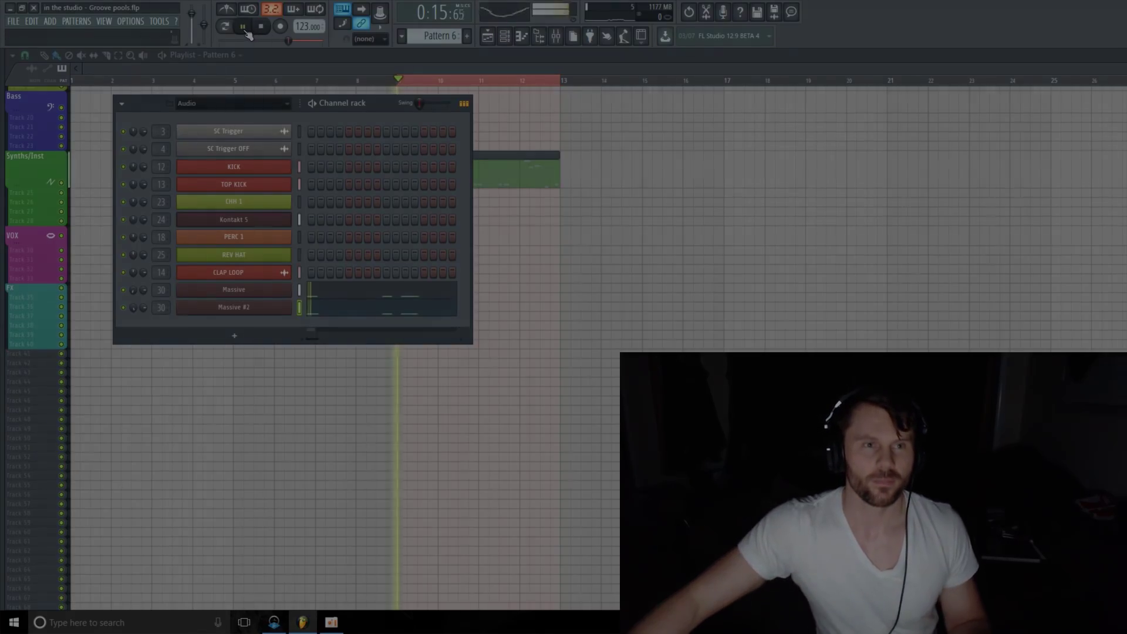
click(244, 27)
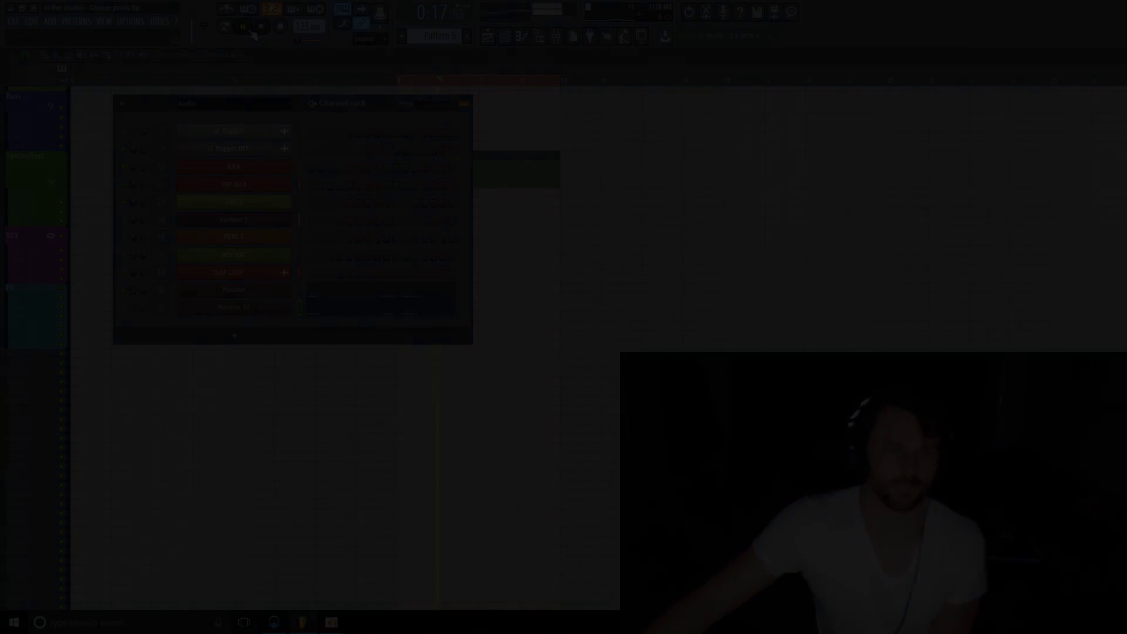